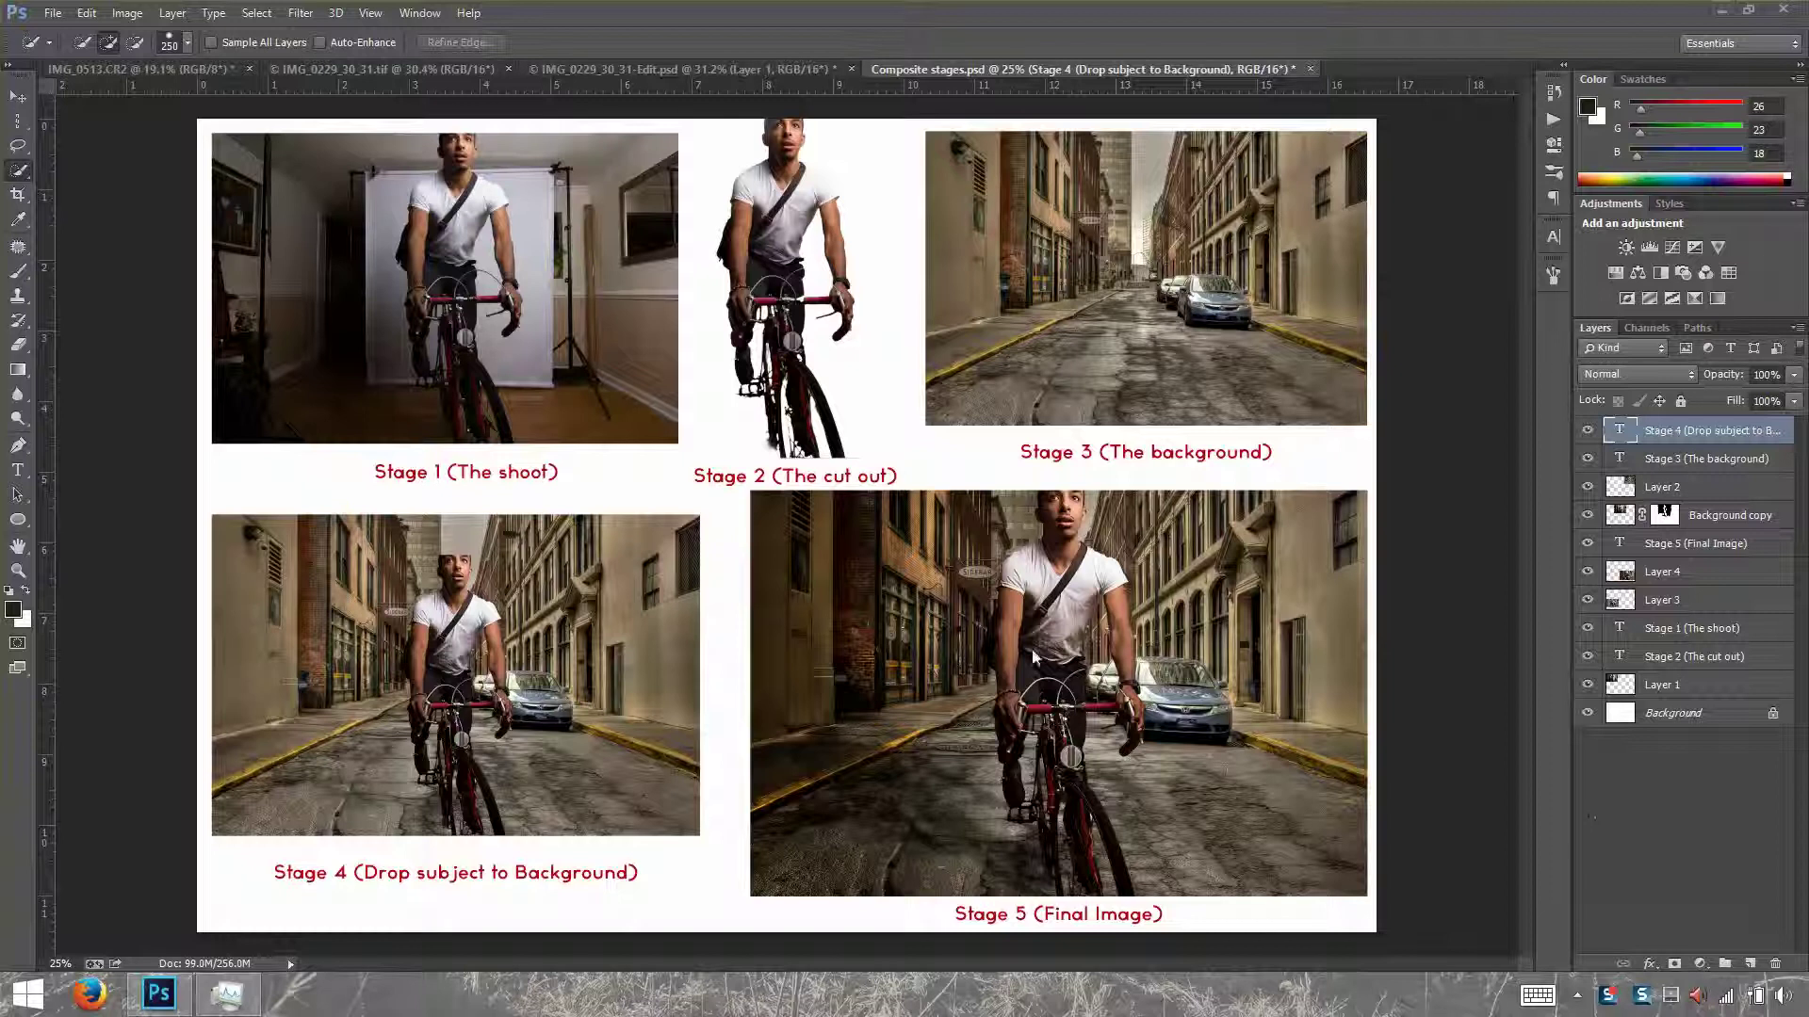
# In the businessman composite, hide all layers above the storefront, then reshow the cut-out man and Background copy 2.
pyautogui.click(665, 68)
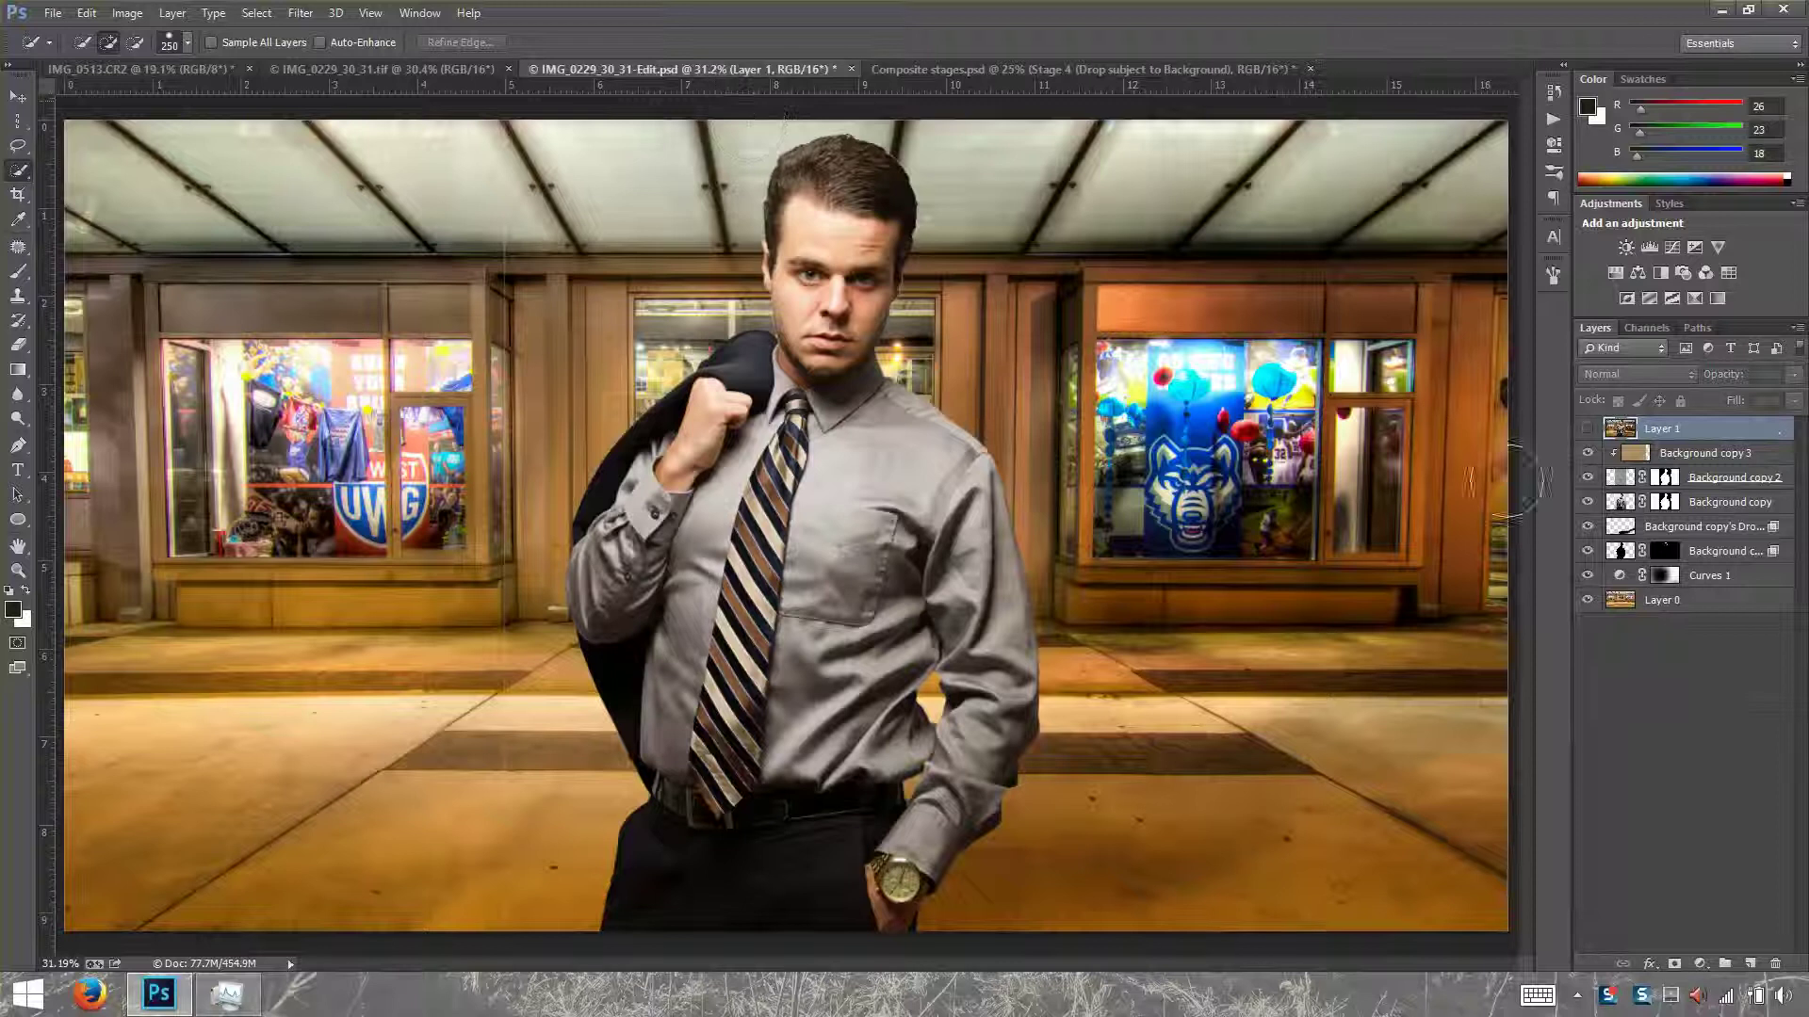
pyautogui.moveTo(1592, 477); pyautogui.dragTo(1590, 576)
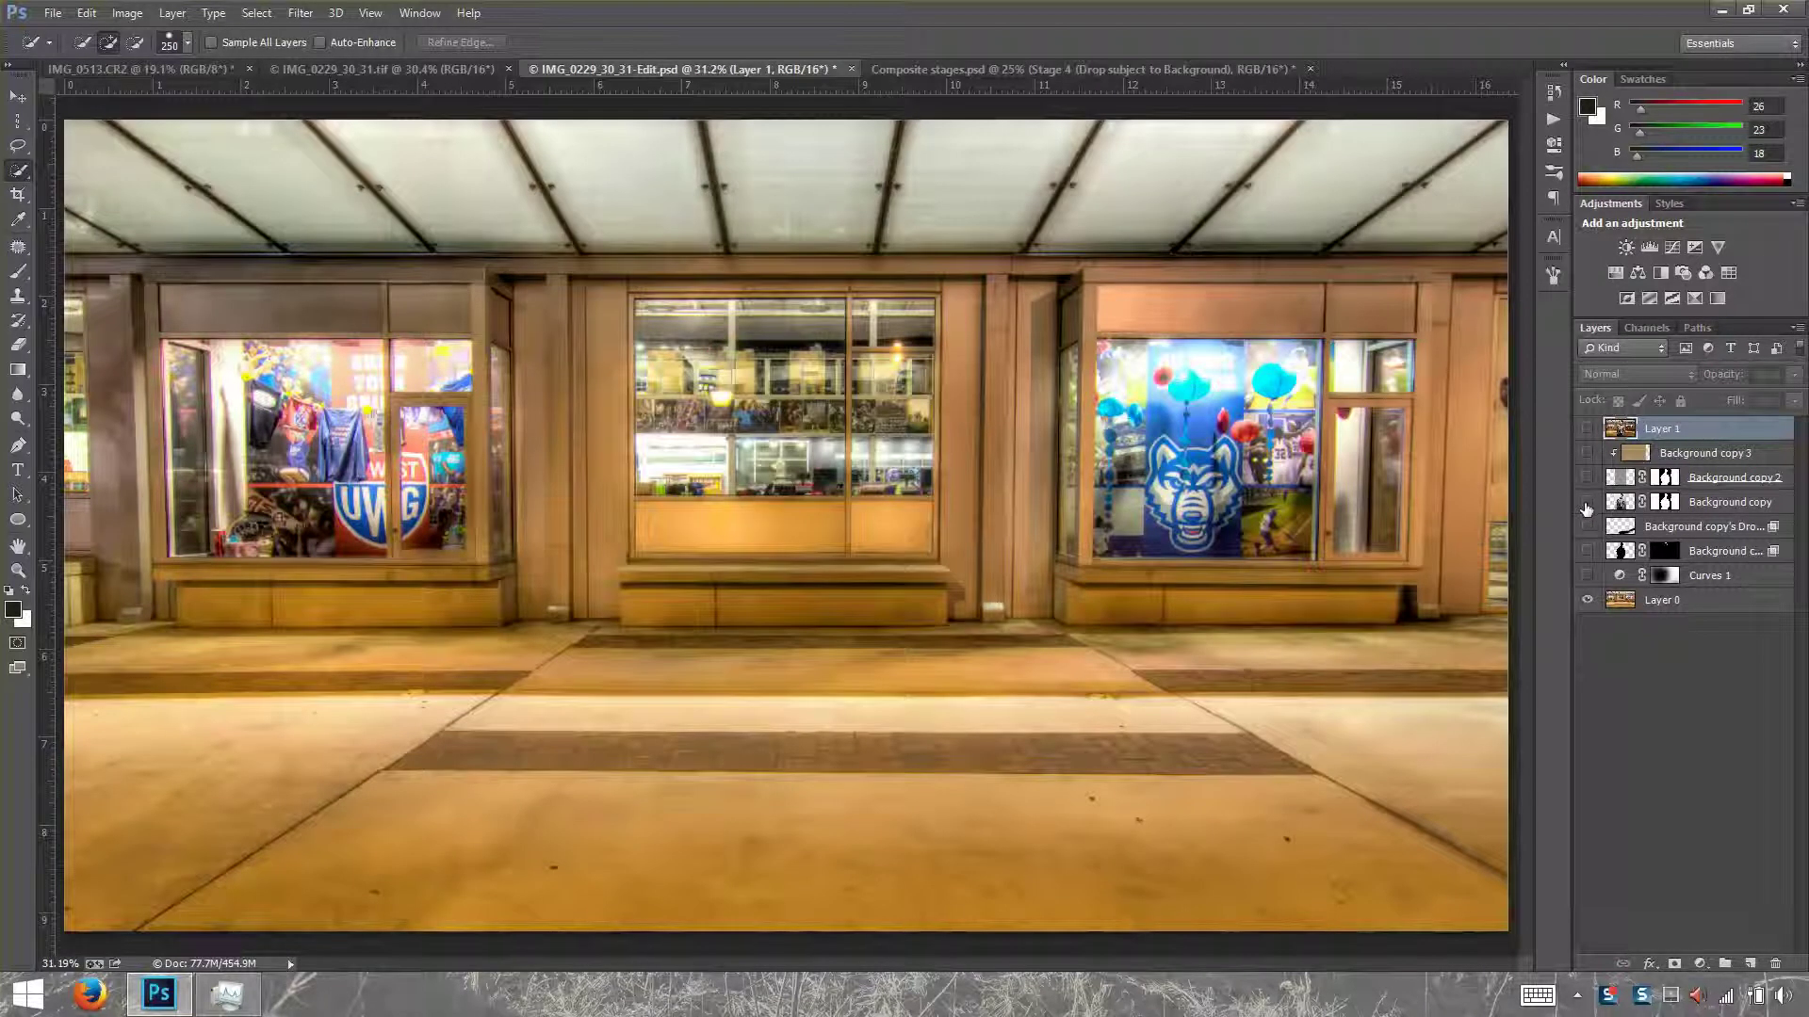
pyautogui.click(1587, 503)
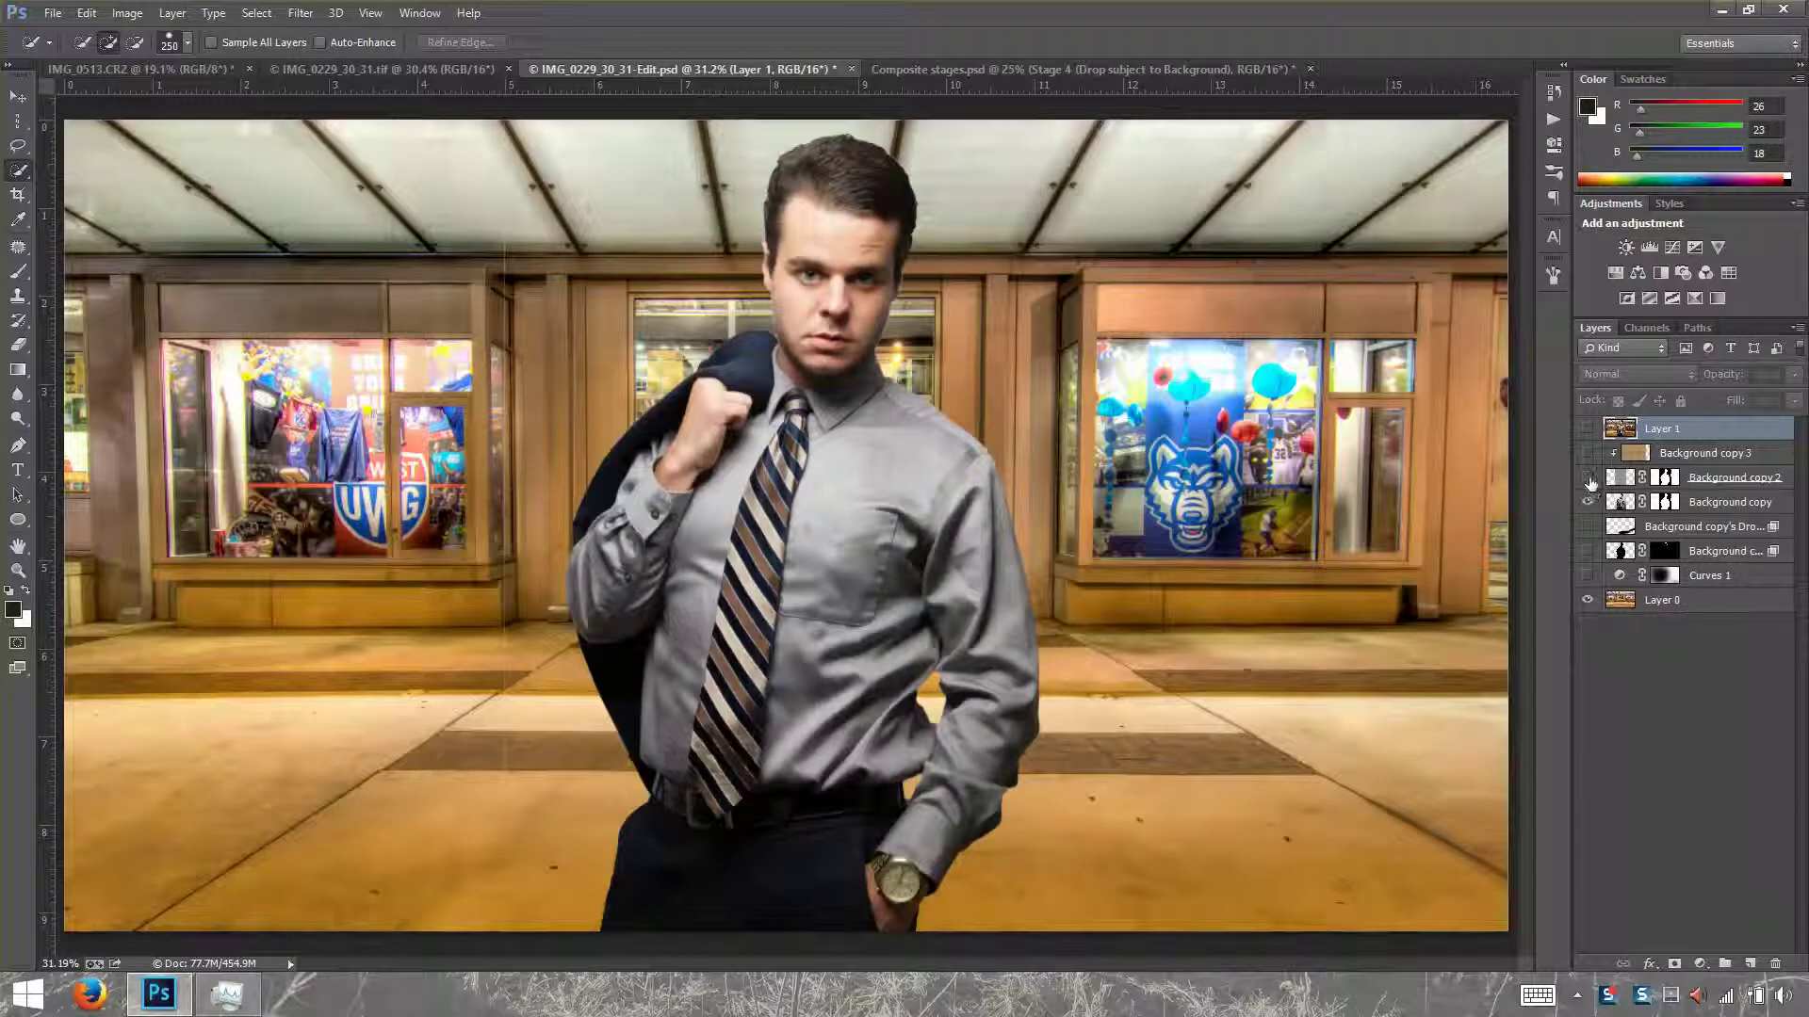
pyautogui.click(1589, 479)
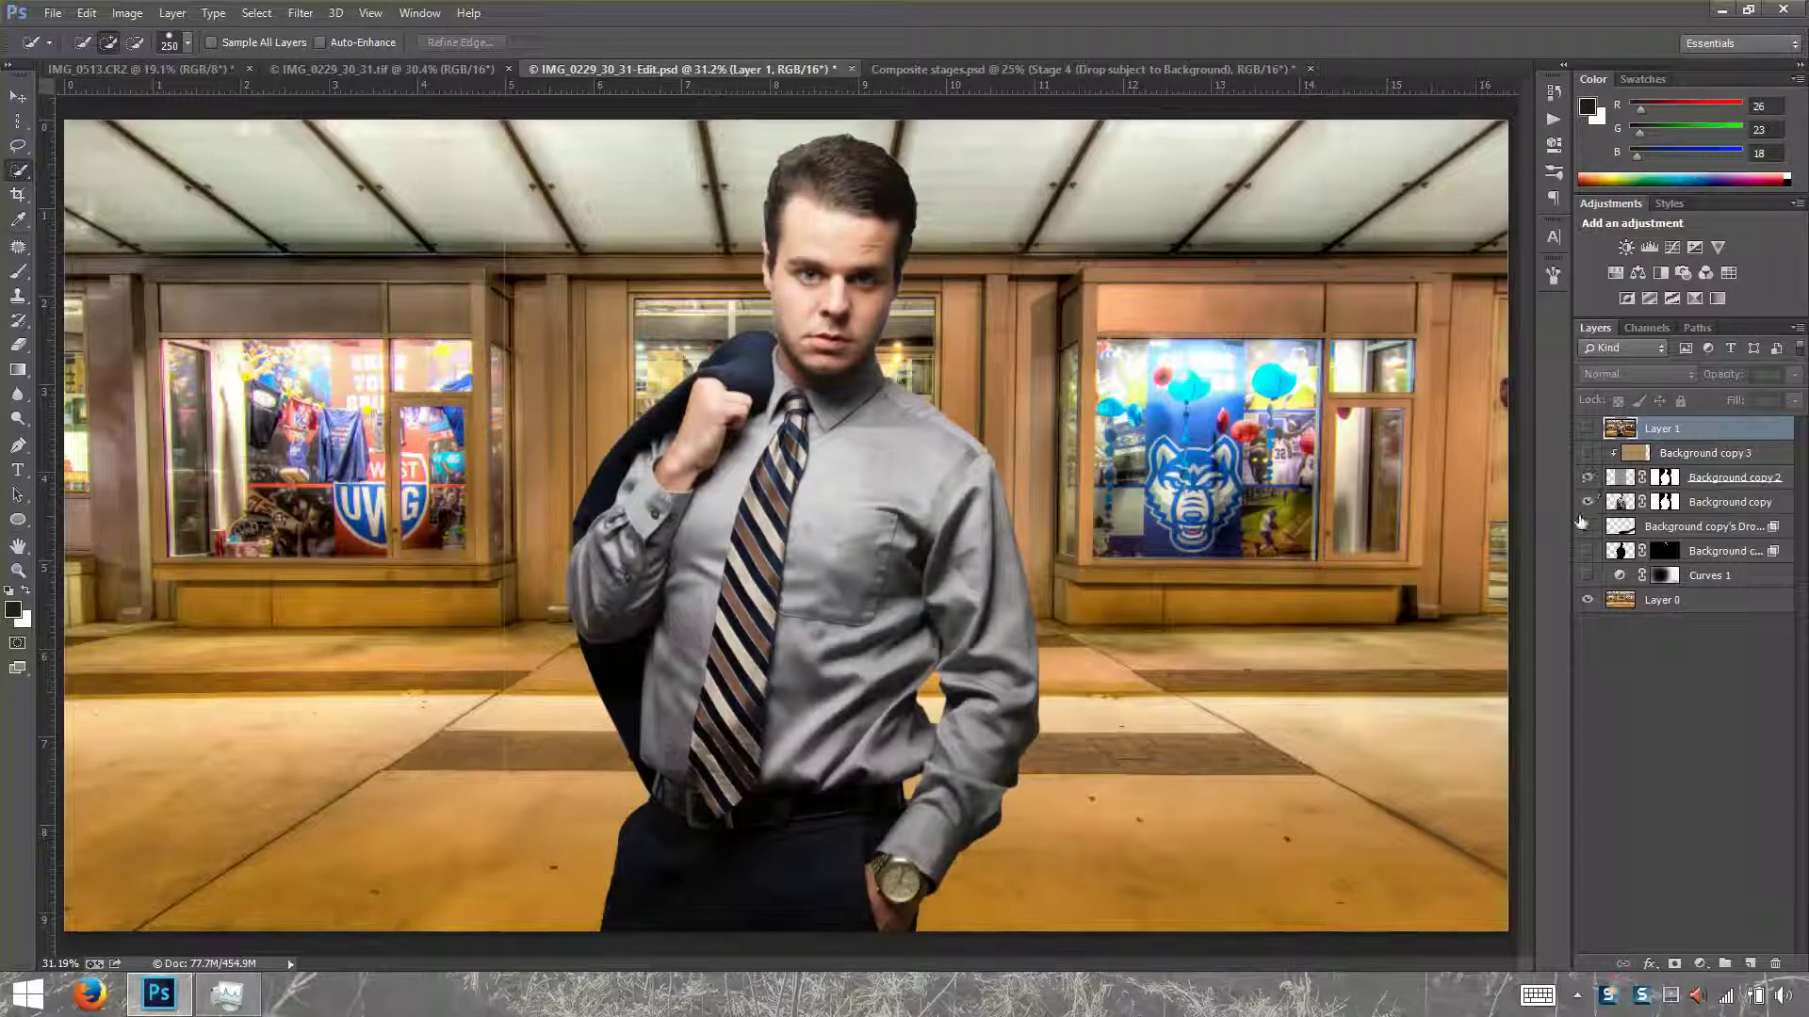
# Restore Background copy 3, the drop shadow, masked layer and curves, then switch to IMG_0513.CR2.
pyautogui.click(1588, 455)
pyautogui.click(1589, 526)
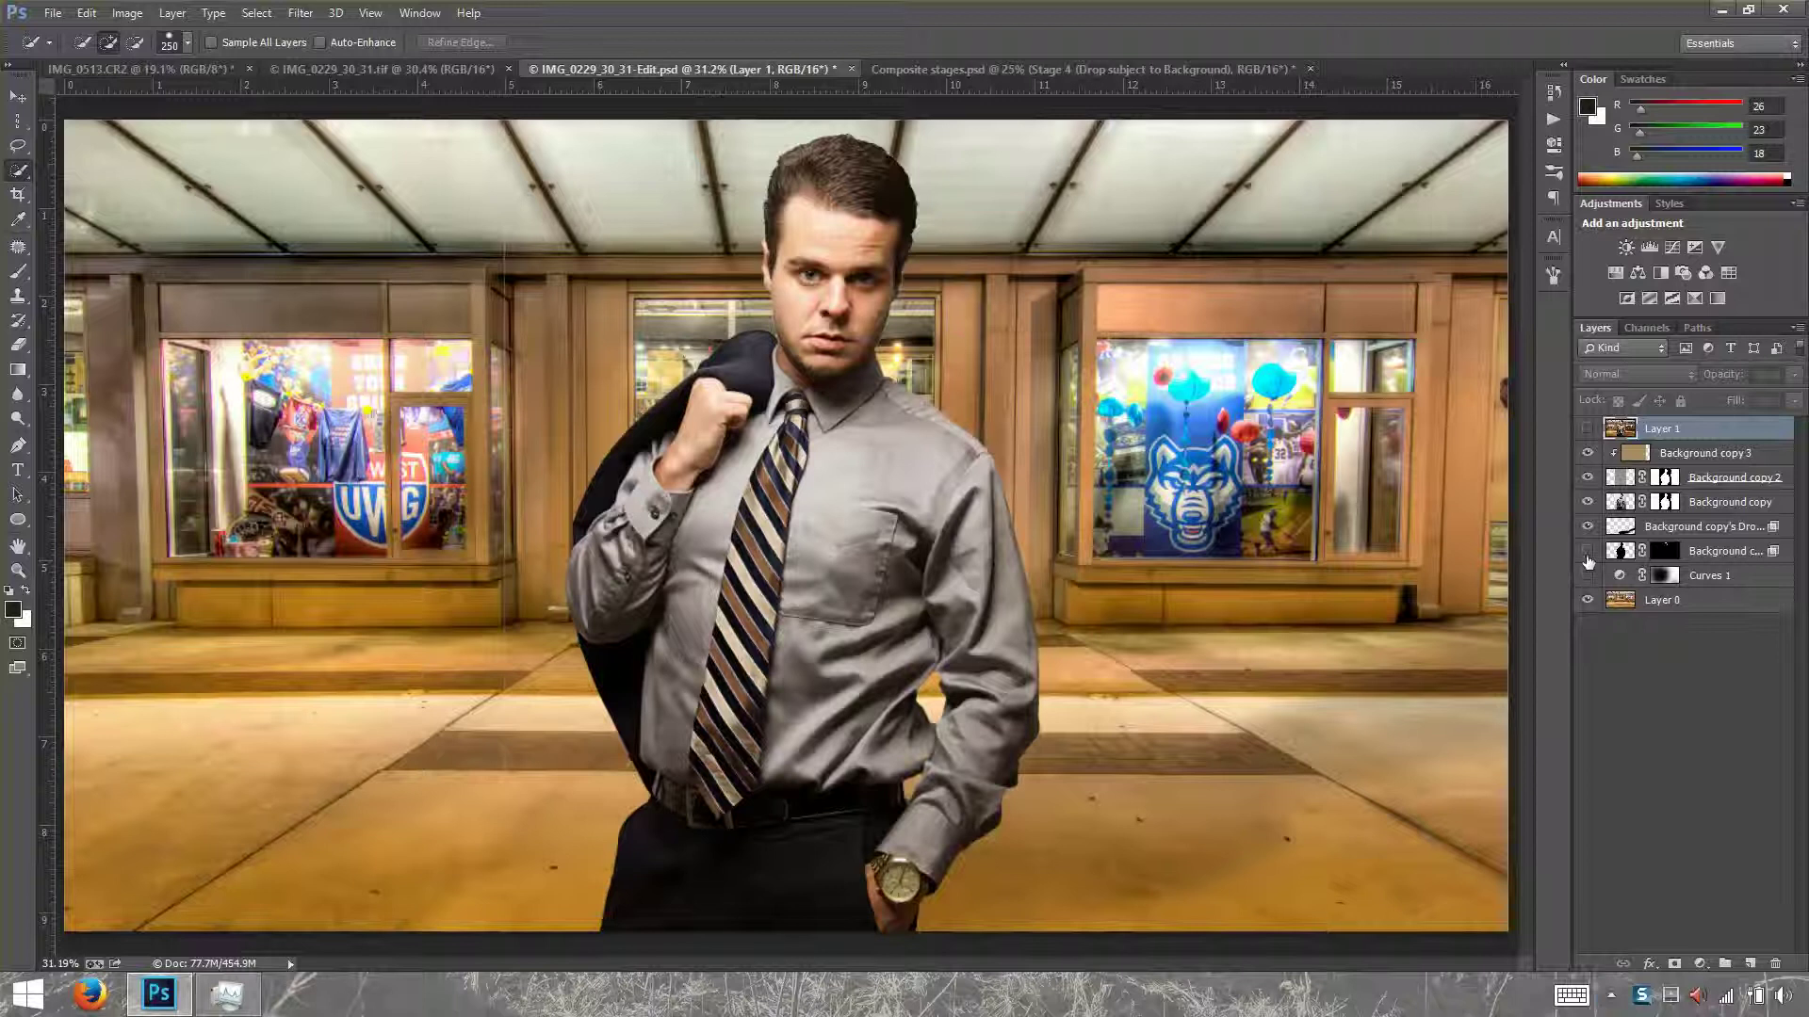
pyautogui.click(1589, 553)
pyautogui.click(1588, 577)
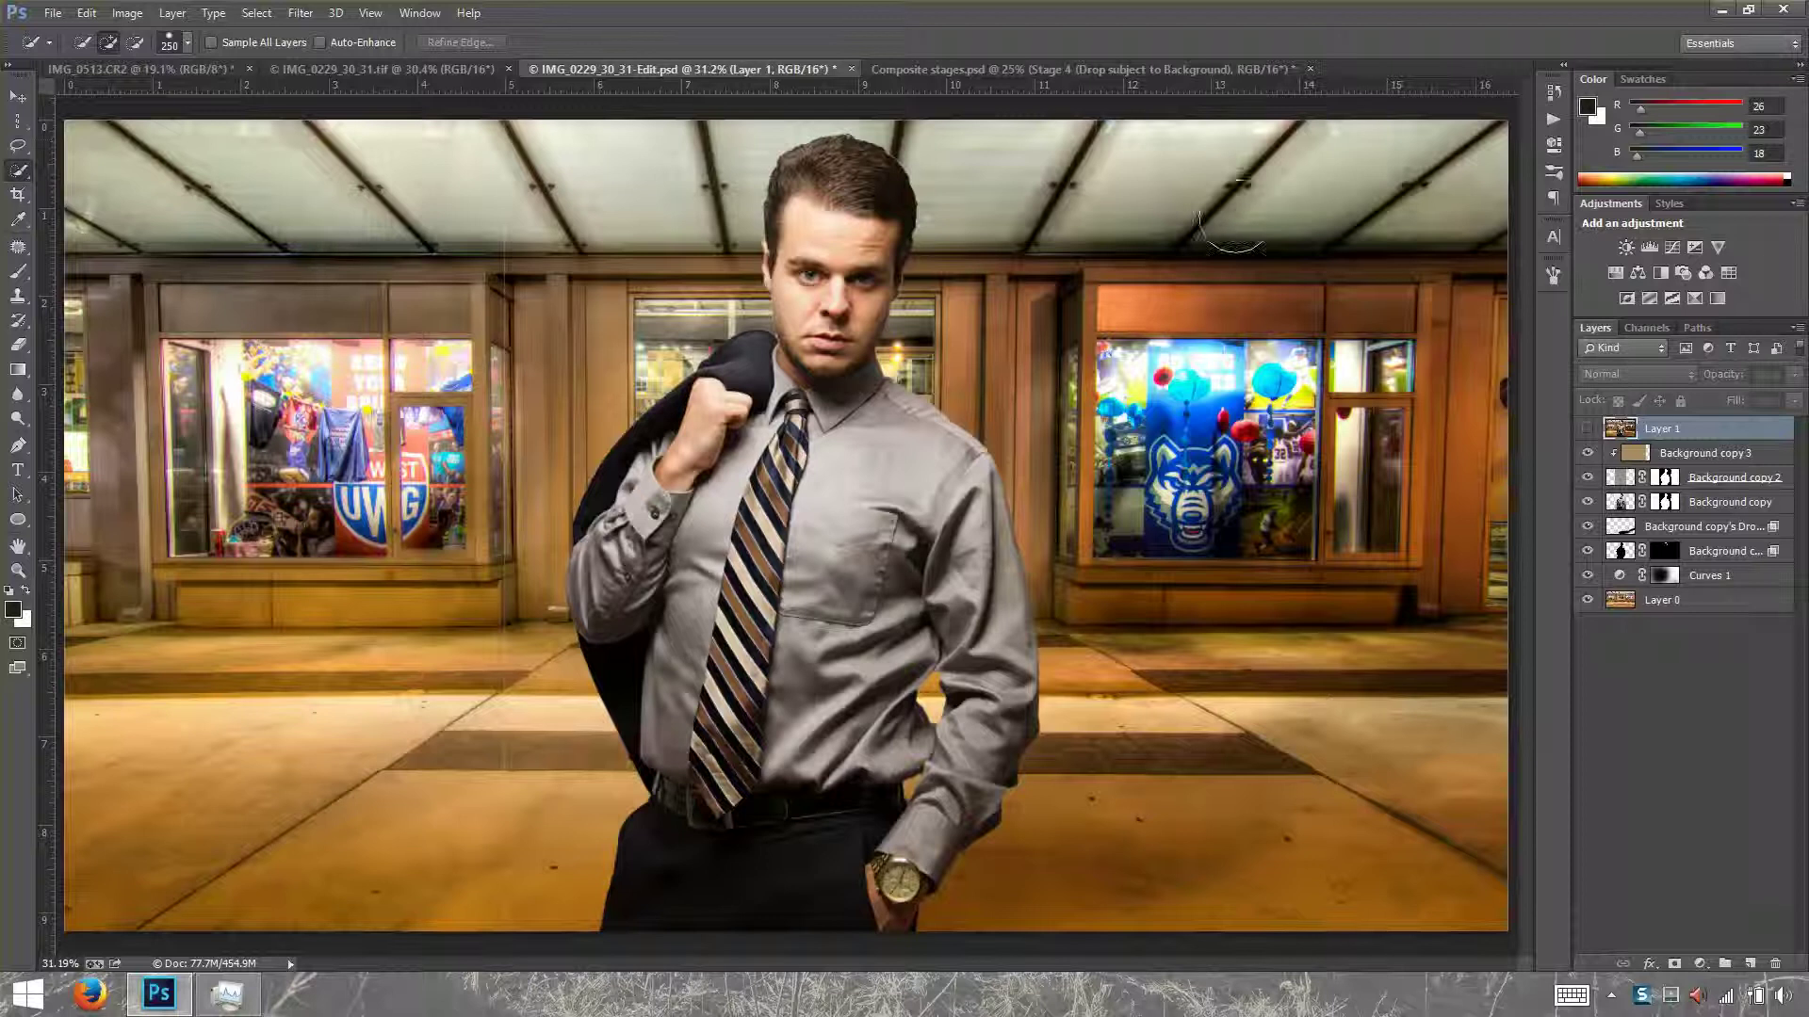
pyautogui.click(141, 70)
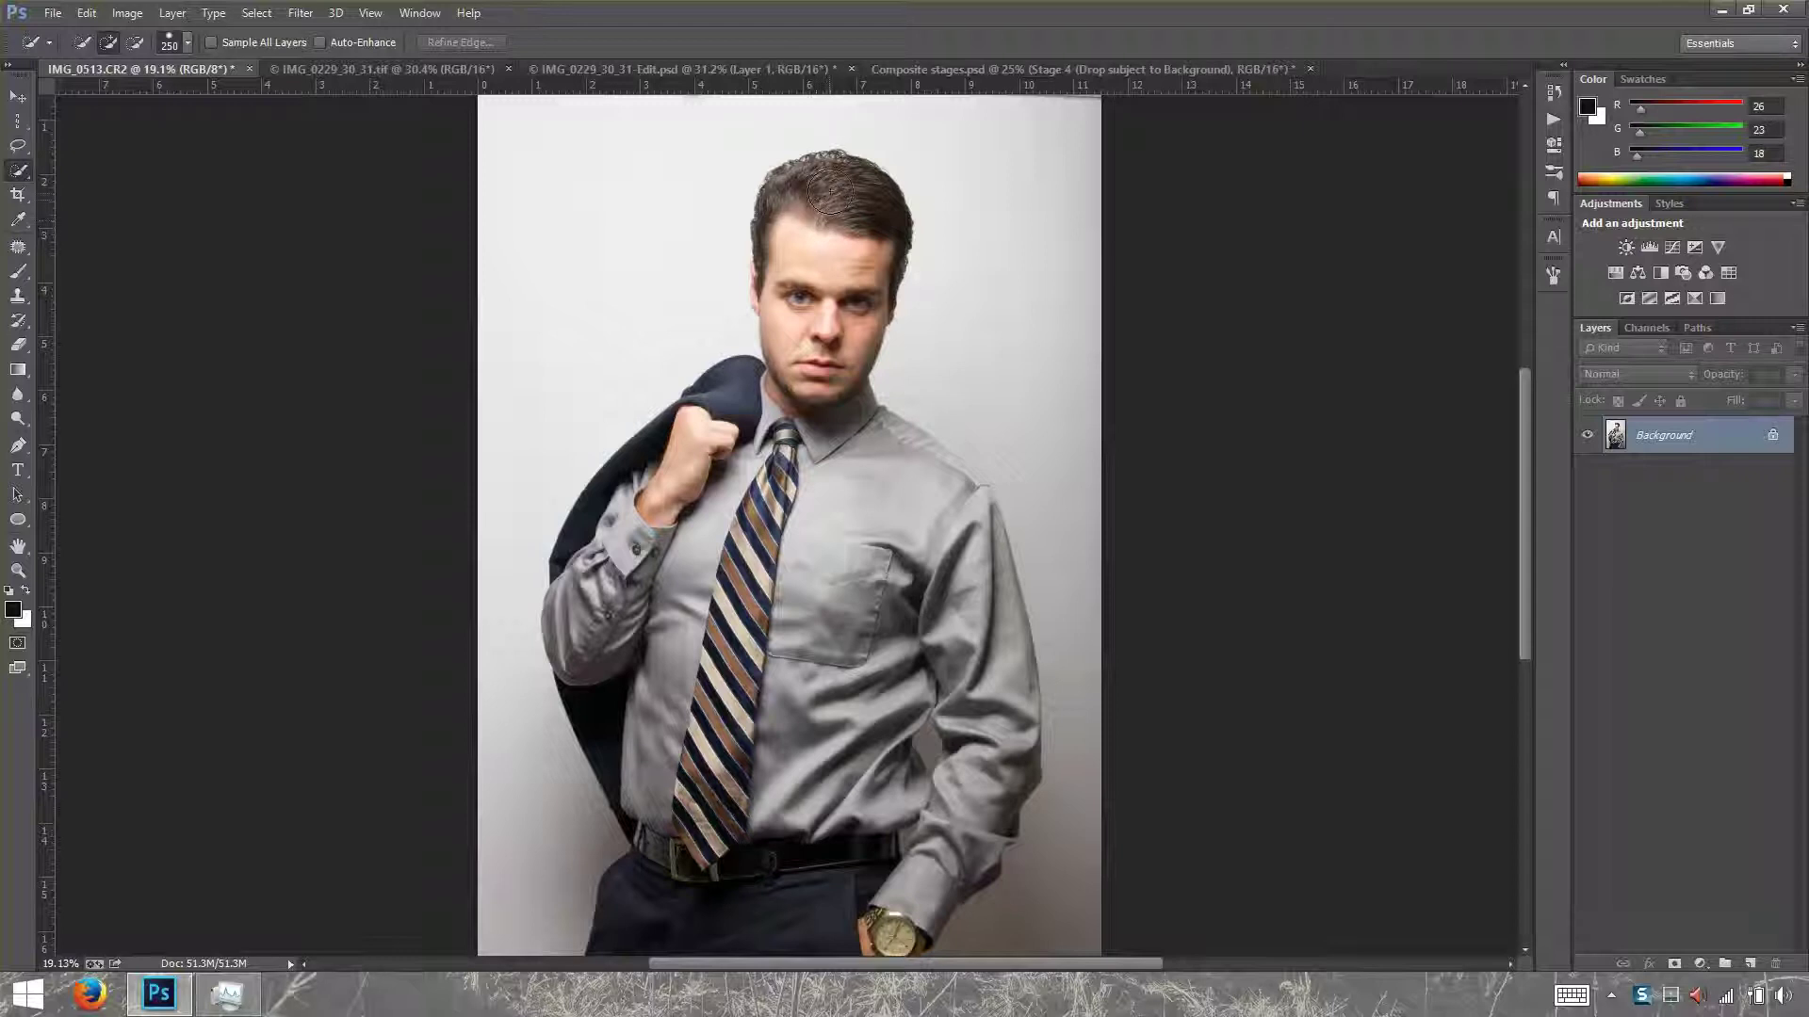
# Quick-select the man's head, neck and body down to the wrist, setting the brush to about 80 px.
pyautogui.moveTo(834, 186)
pyautogui.mouseDown()
pyautogui.moveTo(801, 381)
pyautogui.moveTo(598, 570)
pyautogui.moveTo(674, 451)
pyautogui.moveTo(584, 579)
pyautogui.moveTo(584, 688)
pyautogui.moveTo(641, 862)
pyautogui.moveTo(909, 893)
pyautogui.moveTo(932, 754)
pyautogui.moveTo(919, 603)
pyautogui.moveTo(751, 459)
pyautogui.moveTo(796, 462)
pyautogui.moveTo(829, 436)
pyautogui.moveTo(961, 490)
pyautogui.moveTo(930, 455)
pyautogui.moveTo(975, 499)
pyautogui.moveTo(980, 547)
pyautogui.moveTo(957, 659)
pyautogui.moveTo(973, 767)
pyautogui.moveTo(918, 853)
pyautogui.mouseUp()
pyautogui.click(778, 259)
pyautogui.press(']')
pyautogui.press(']')
pyautogui.press(']')
pyautogui.press(']')
pyautogui.press(']')
pyautogui.press(']')
pyautogui.press(']')
pyautogui.press(']')
pyautogui.press(']')
pyautogui.press(']')
pyautogui.press(']')
pyautogui.press(']')
pyautogui.scroll(5, 757, 294)
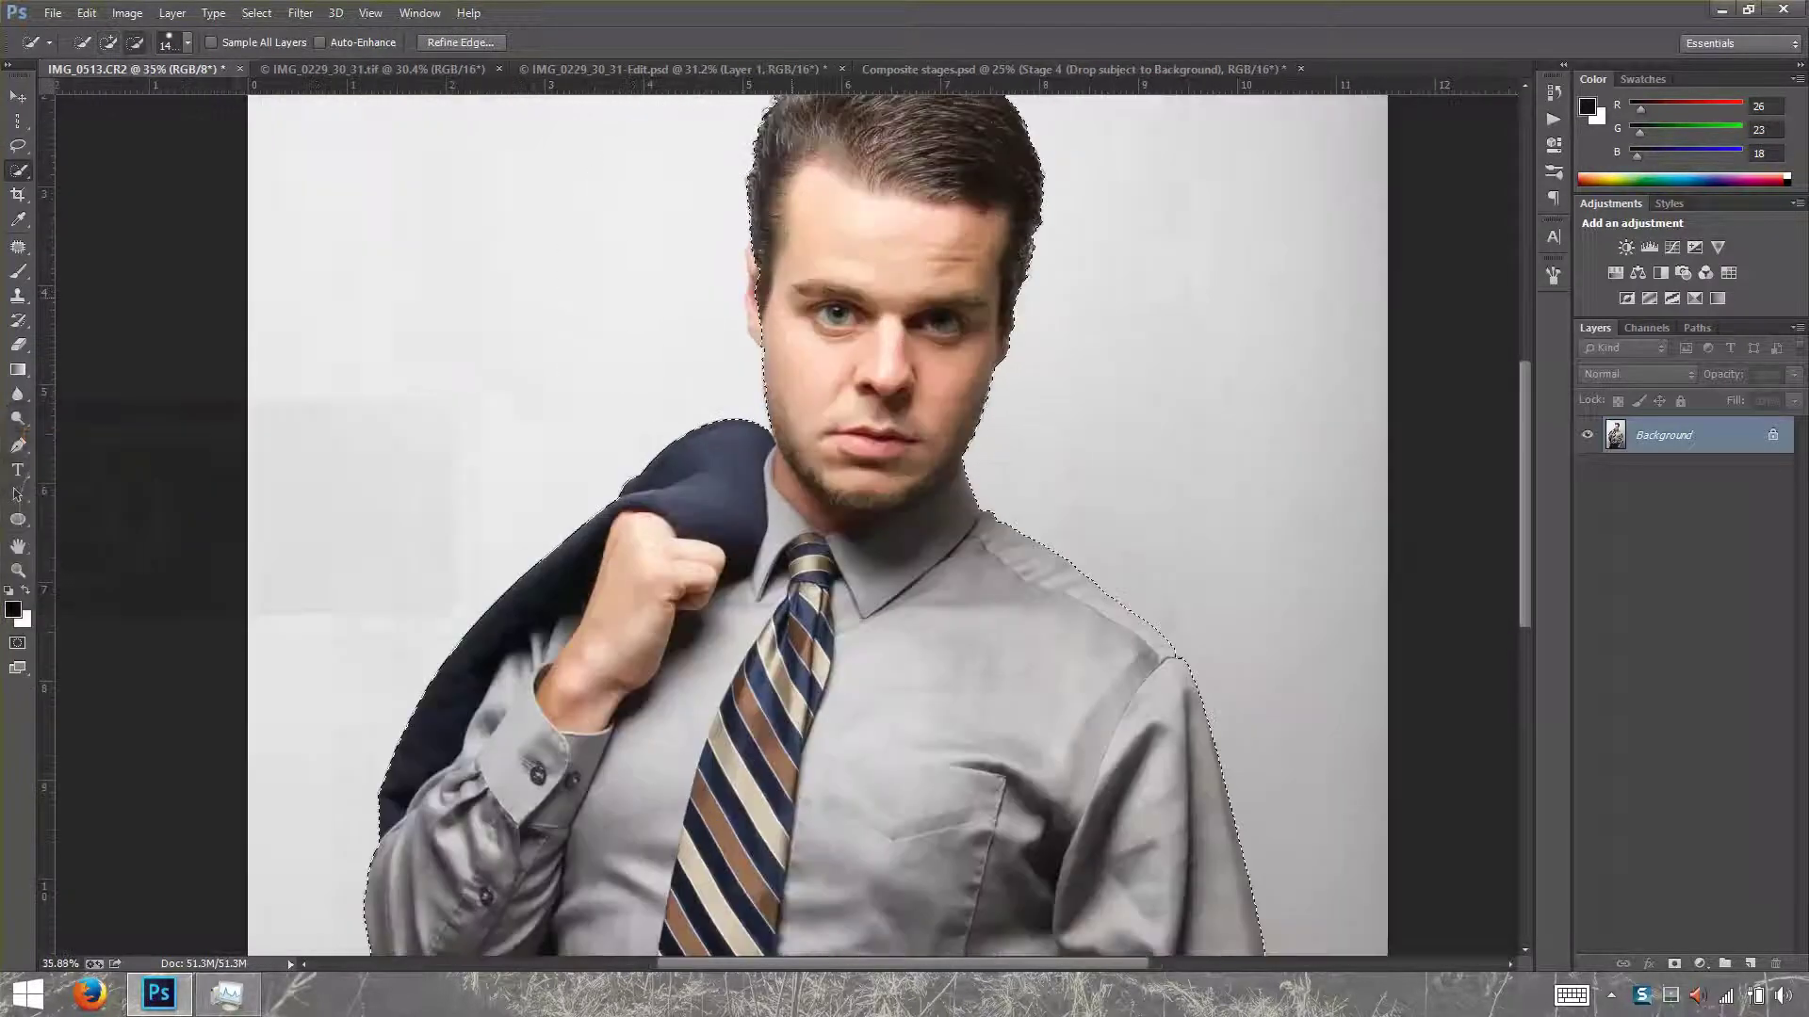
pyautogui.scroll(2, 787, 308)
pyautogui.press('[')
pyautogui.press('[')
pyautogui.press('[')
pyautogui.press('[')
pyautogui.press('[')
pyautogui.press('[')
pyautogui.press('[')
pyautogui.press('[')
pyautogui.press('[')
pyautogui.press('[')
pyautogui.press('[')
pyautogui.press('[')
pyautogui.press('[')
pyautogui.press('[')
pyautogui.press('[')
pyautogui.press('[')
pyautogui.press('[')
pyautogui.press('[')
pyautogui.press('[')
pyautogui.press('[')
pyautogui.press('[')
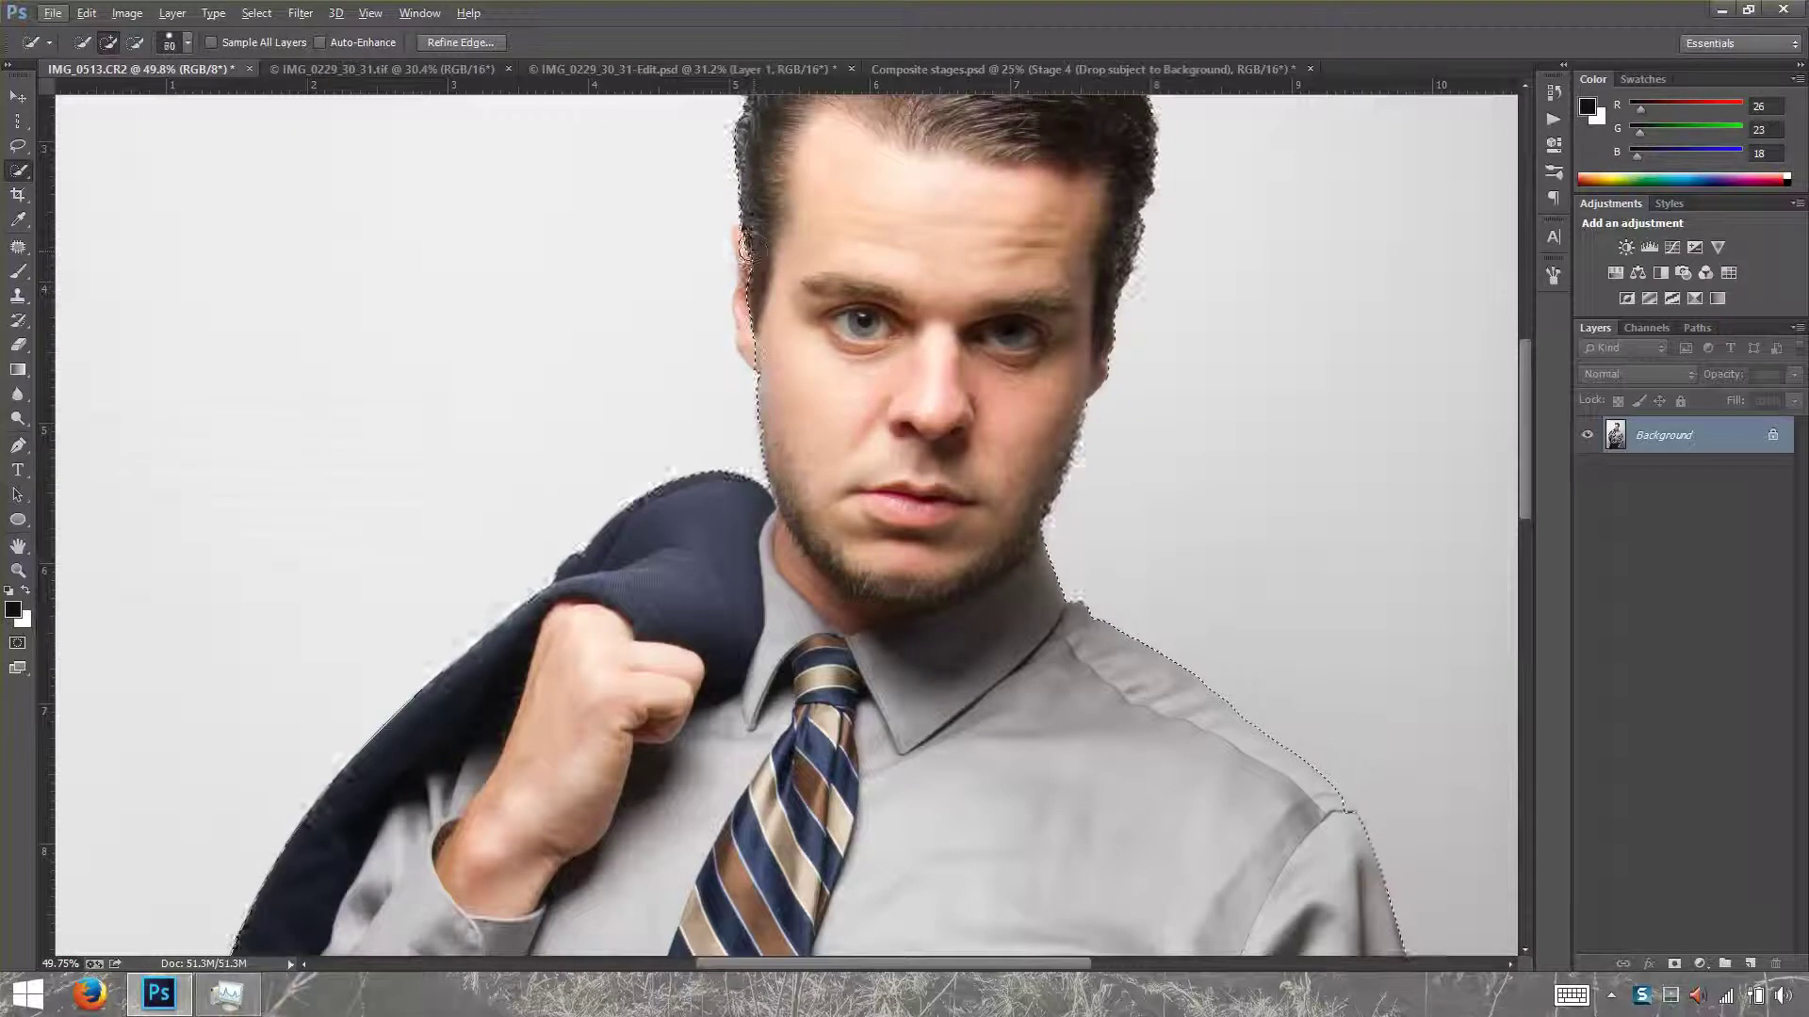
pyautogui.press('[')
pyautogui.press('[')
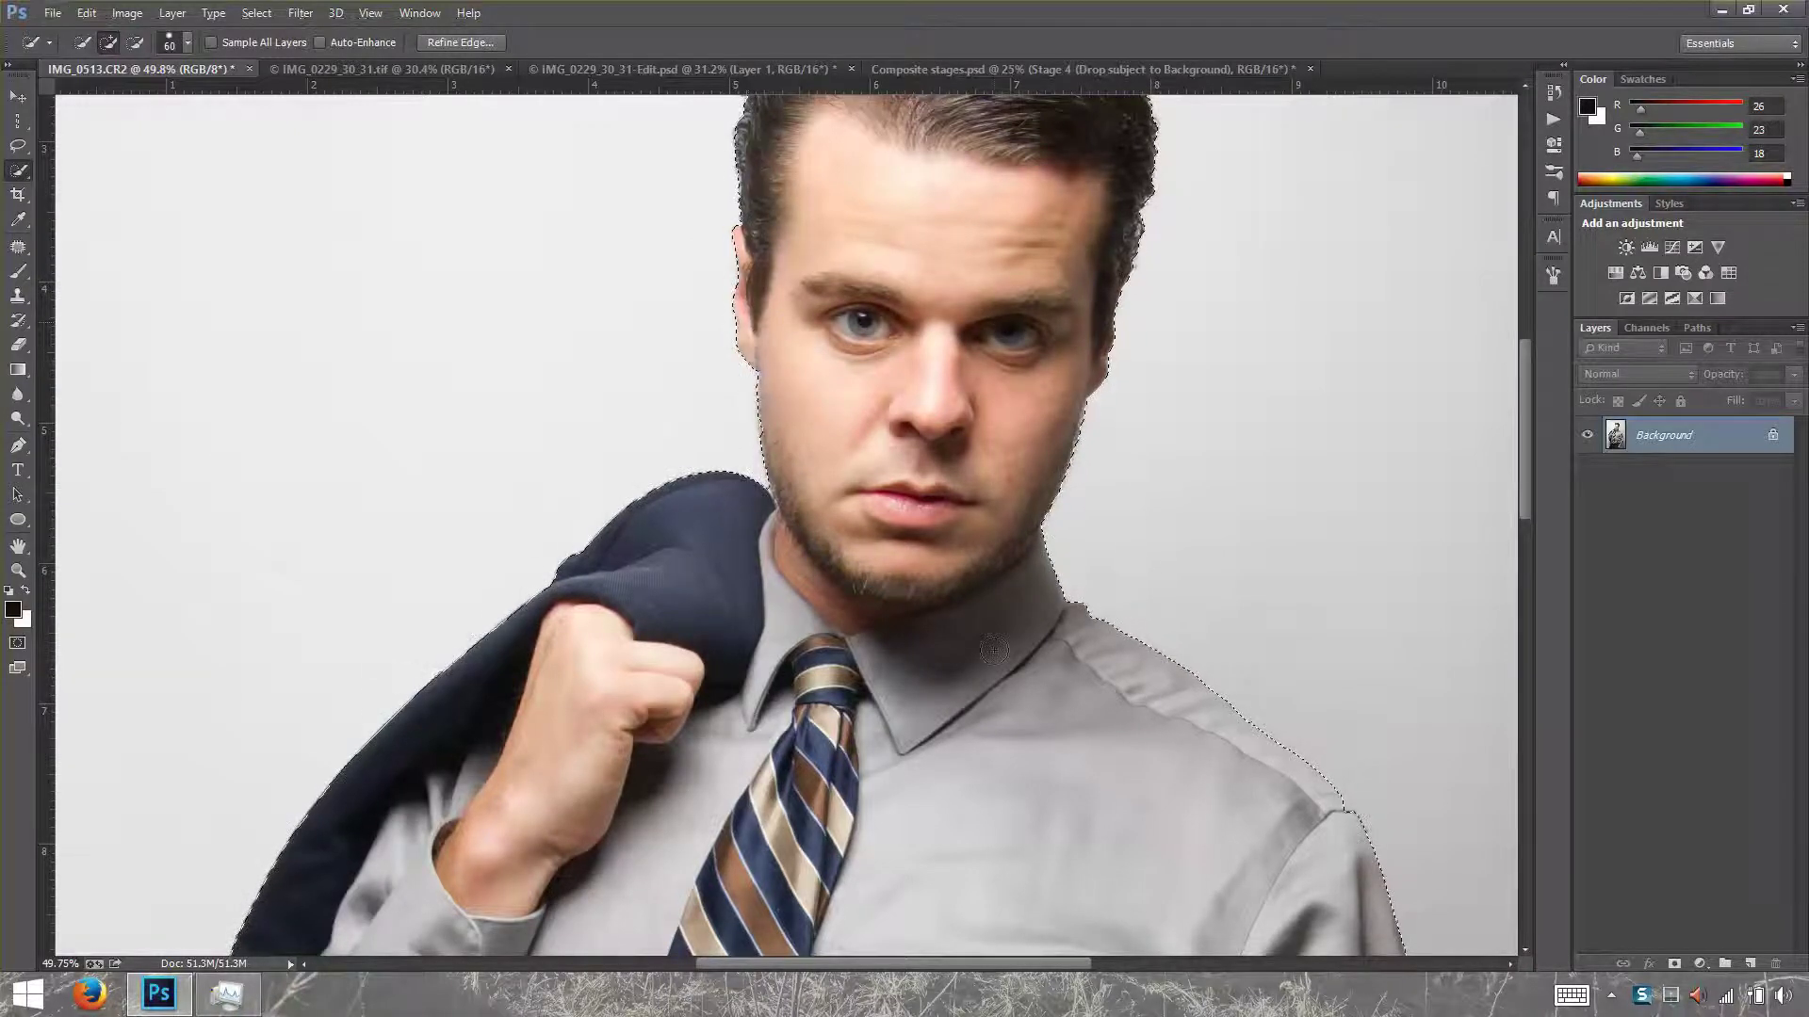
# Pan the view down from the face across the shirt to the belt and watch.
pyautogui.press('space')
pyautogui.moveTo(988, 745); pyautogui.dragTo(903, 434)
pyautogui.moveTo(1136, 373); pyautogui.dragTo(1027, 207)
pyautogui.moveTo(923, 622); pyautogui.dragTo(879, 300)
pyautogui.moveTo(942, 664); pyautogui.dragTo(993, 355)
pyautogui.moveTo(998, 514); pyautogui.dragTo(990, 343)
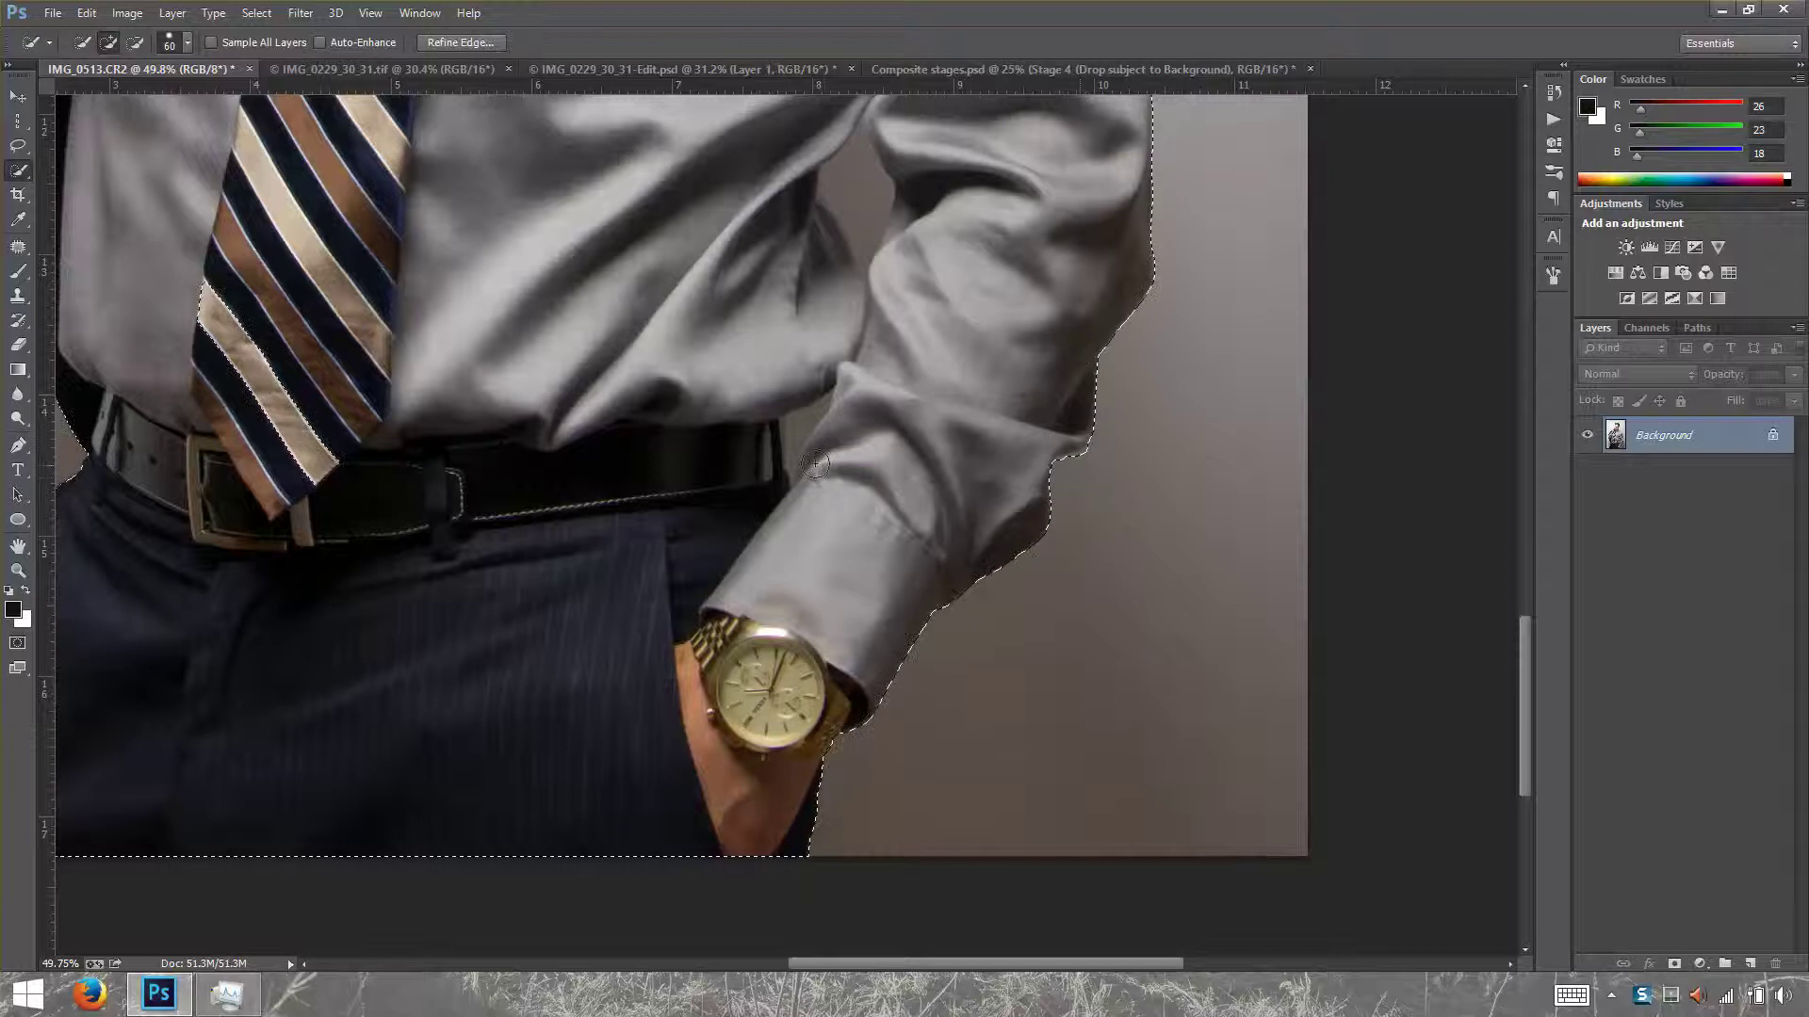
# Alt-paint with Quick Selection to subtract the backdrop gap between the bent arm and torso.
pyautogui.press('space')
pyautogui.moveTo(795, 193); pyautogui.dragTo(765, 391)
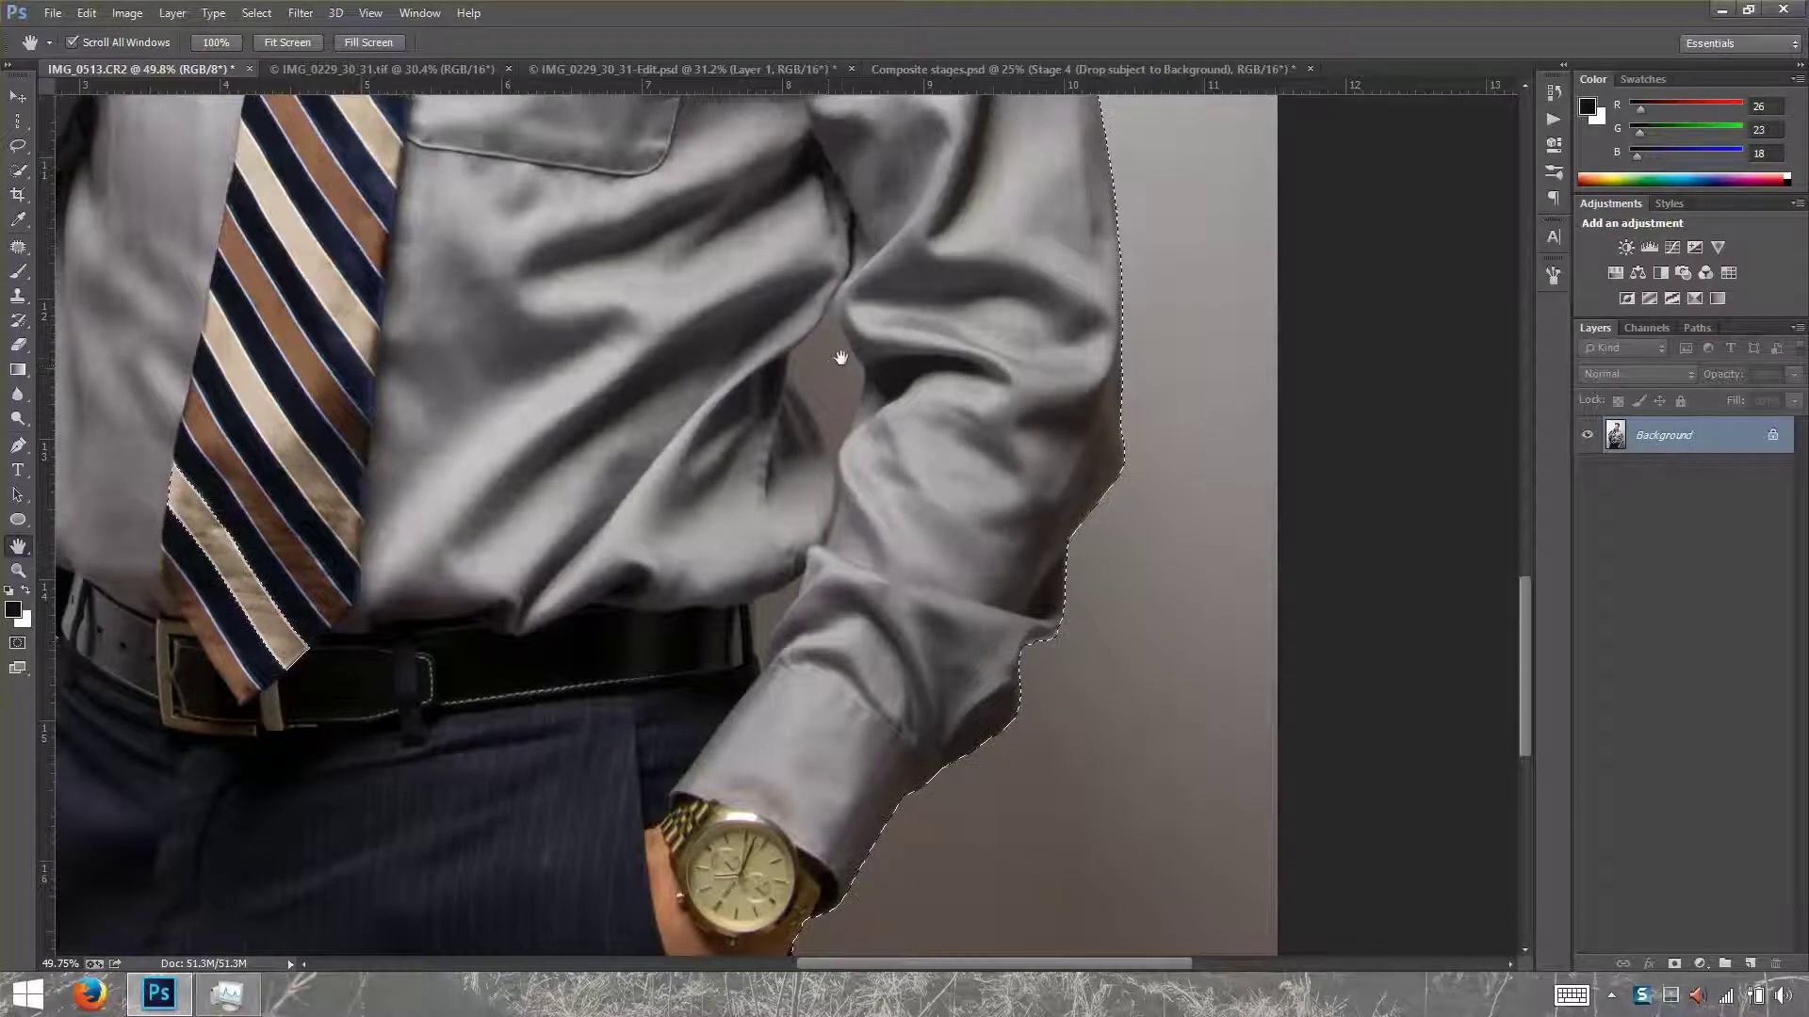
pyautogui.press('w')
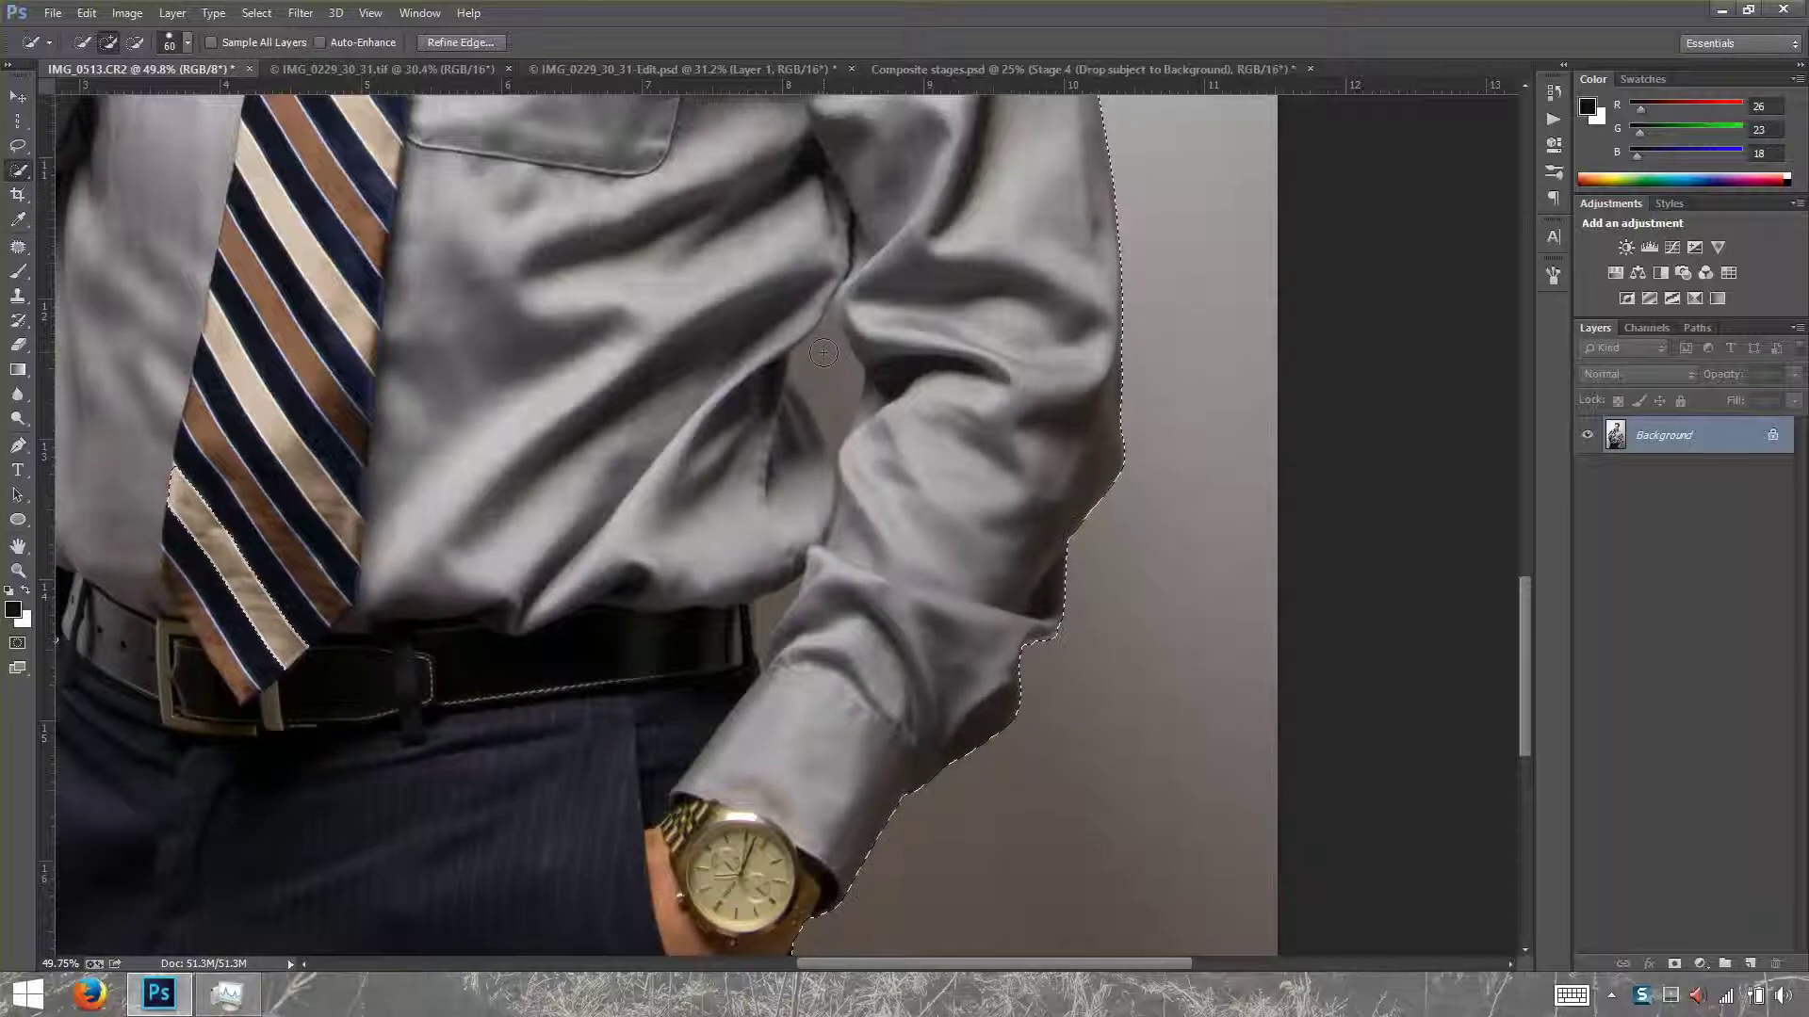
pyautogui.press('alt')
pyautogui.moveTo(824, 355)
pyautogui.mouseDown()
pyautogui.moveTo(848, 424)
pyautogui.moveTo(862, 386)
pyautogui.moveTo(805, 518)
pyautogui.mouseUp()
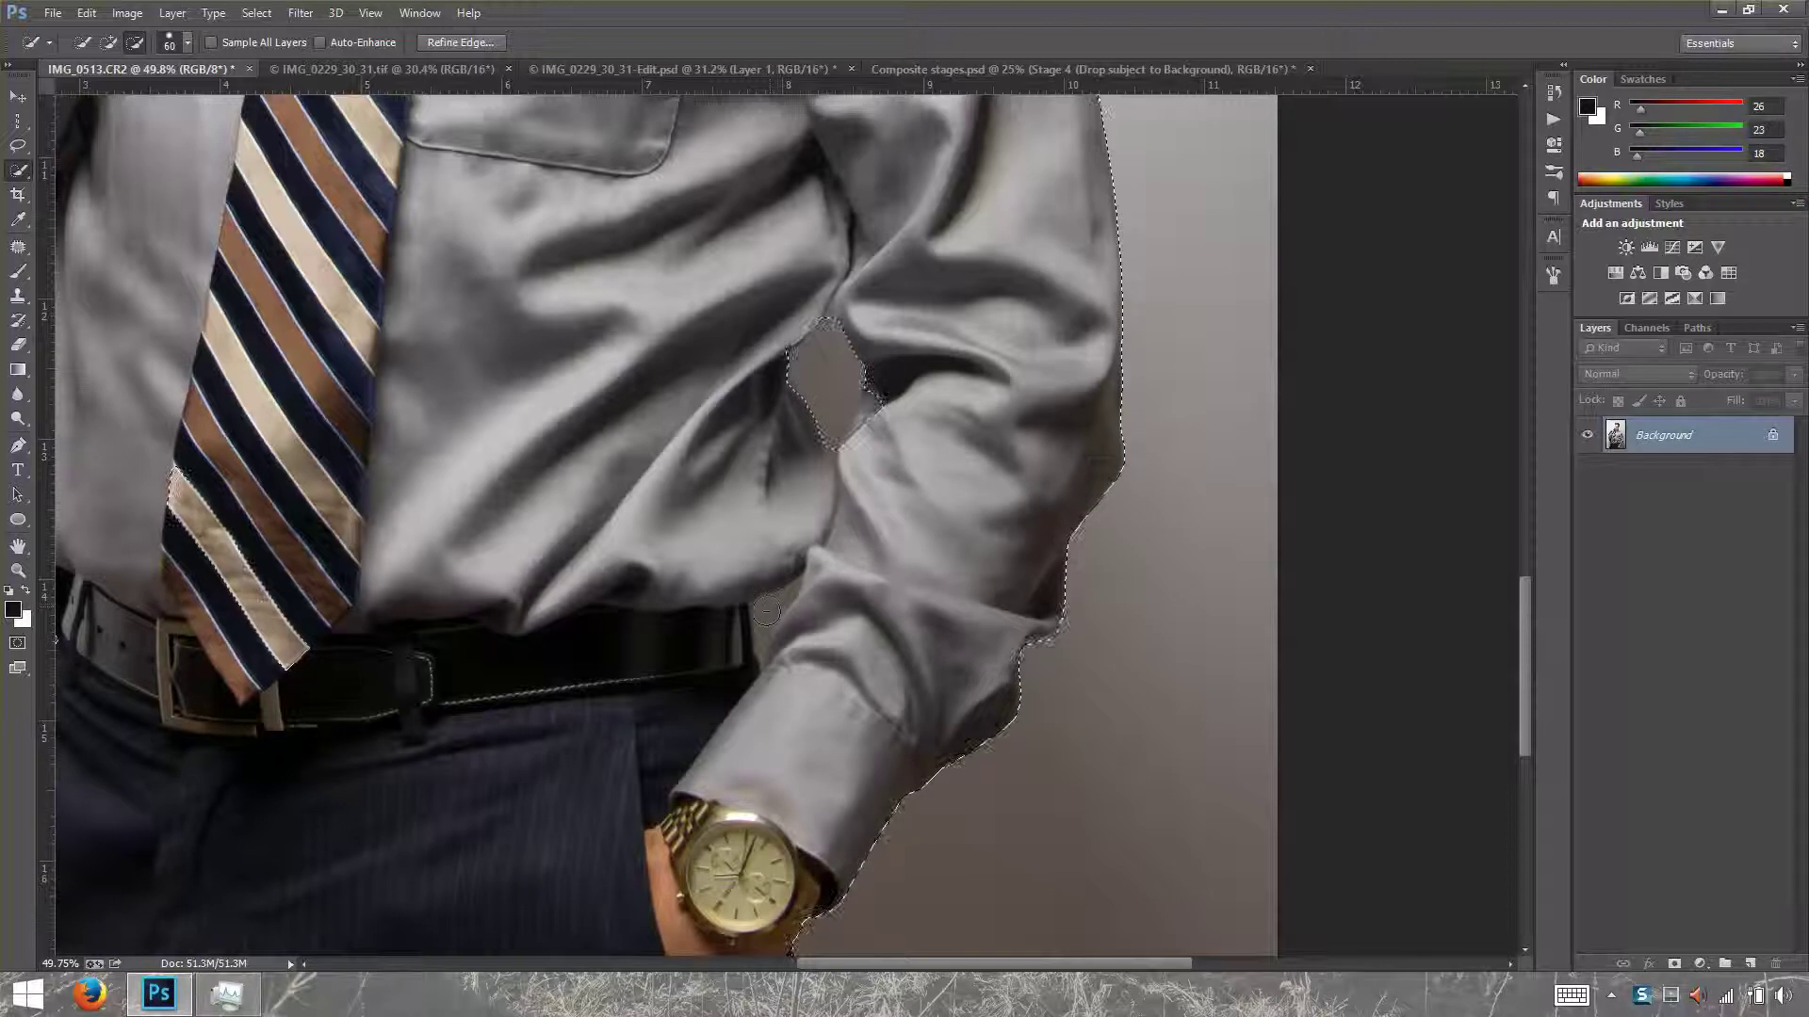
pyautogui.moveTo(771, 612)
pyautogui.mouseDown()
pyautogui.moveTo(761, 650)
pyautogui.moveTo(772, 617)
pyautogui.mouseUp()
pyautogui.press('alt')
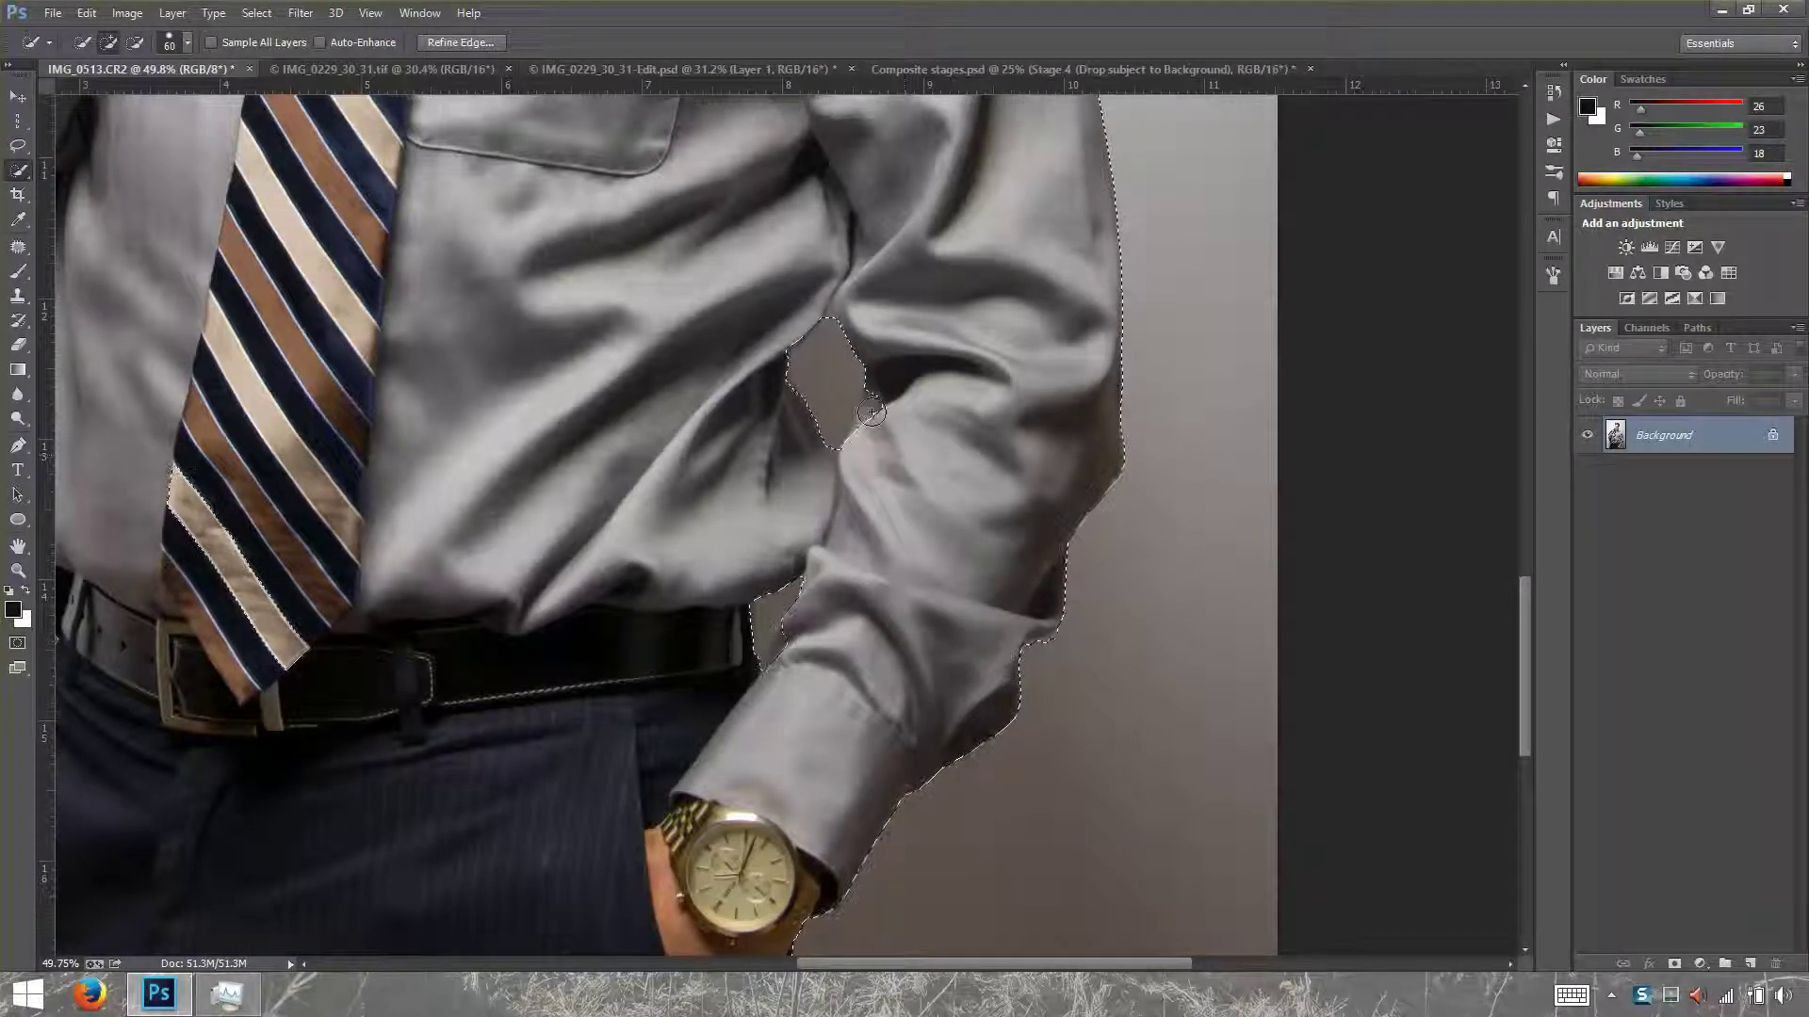
pyautogui.press('alt')
pyautogui.moveTo(833, 383); pyautogui.dragTo(832, 396)
pyautogui.moveTo(795, 582); pyautogui.dragTo(780, 648)
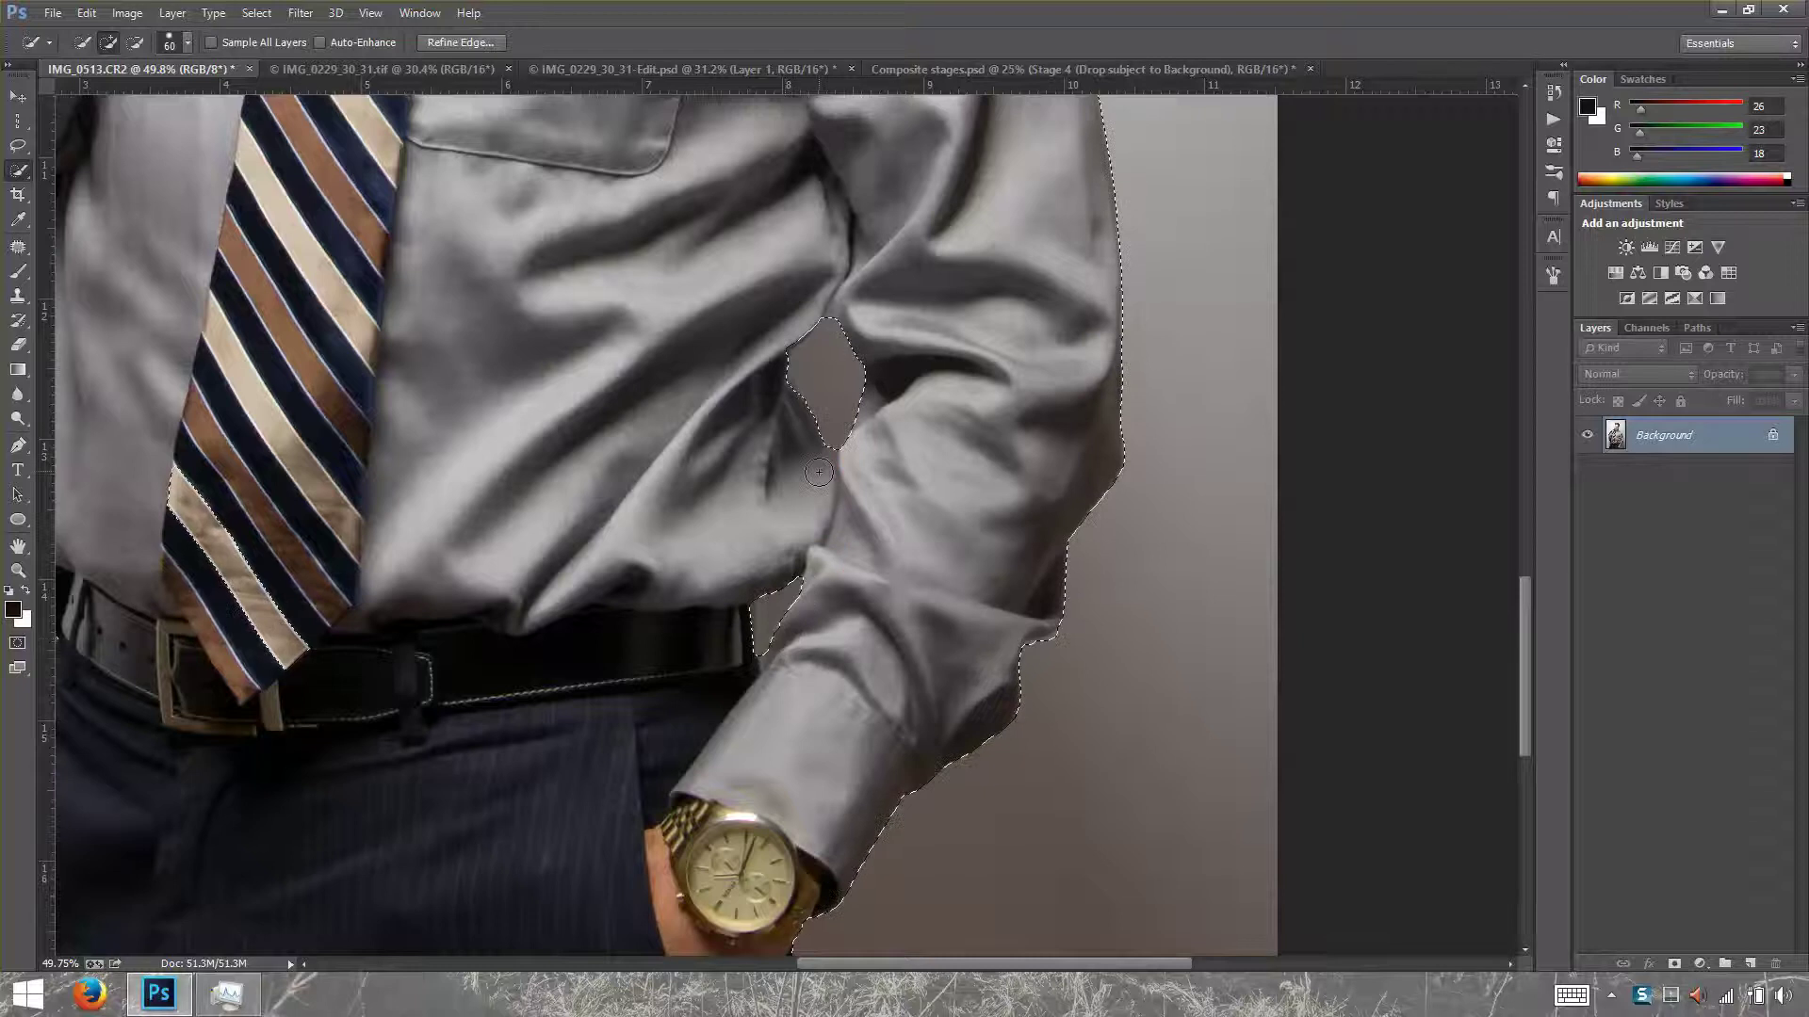
# Dismiss an accidental menu and restore the Photoshop window to full screen.
pyautogui.scroll(4, 838, 500)
pyautogui.scroll(1, 842, 491)
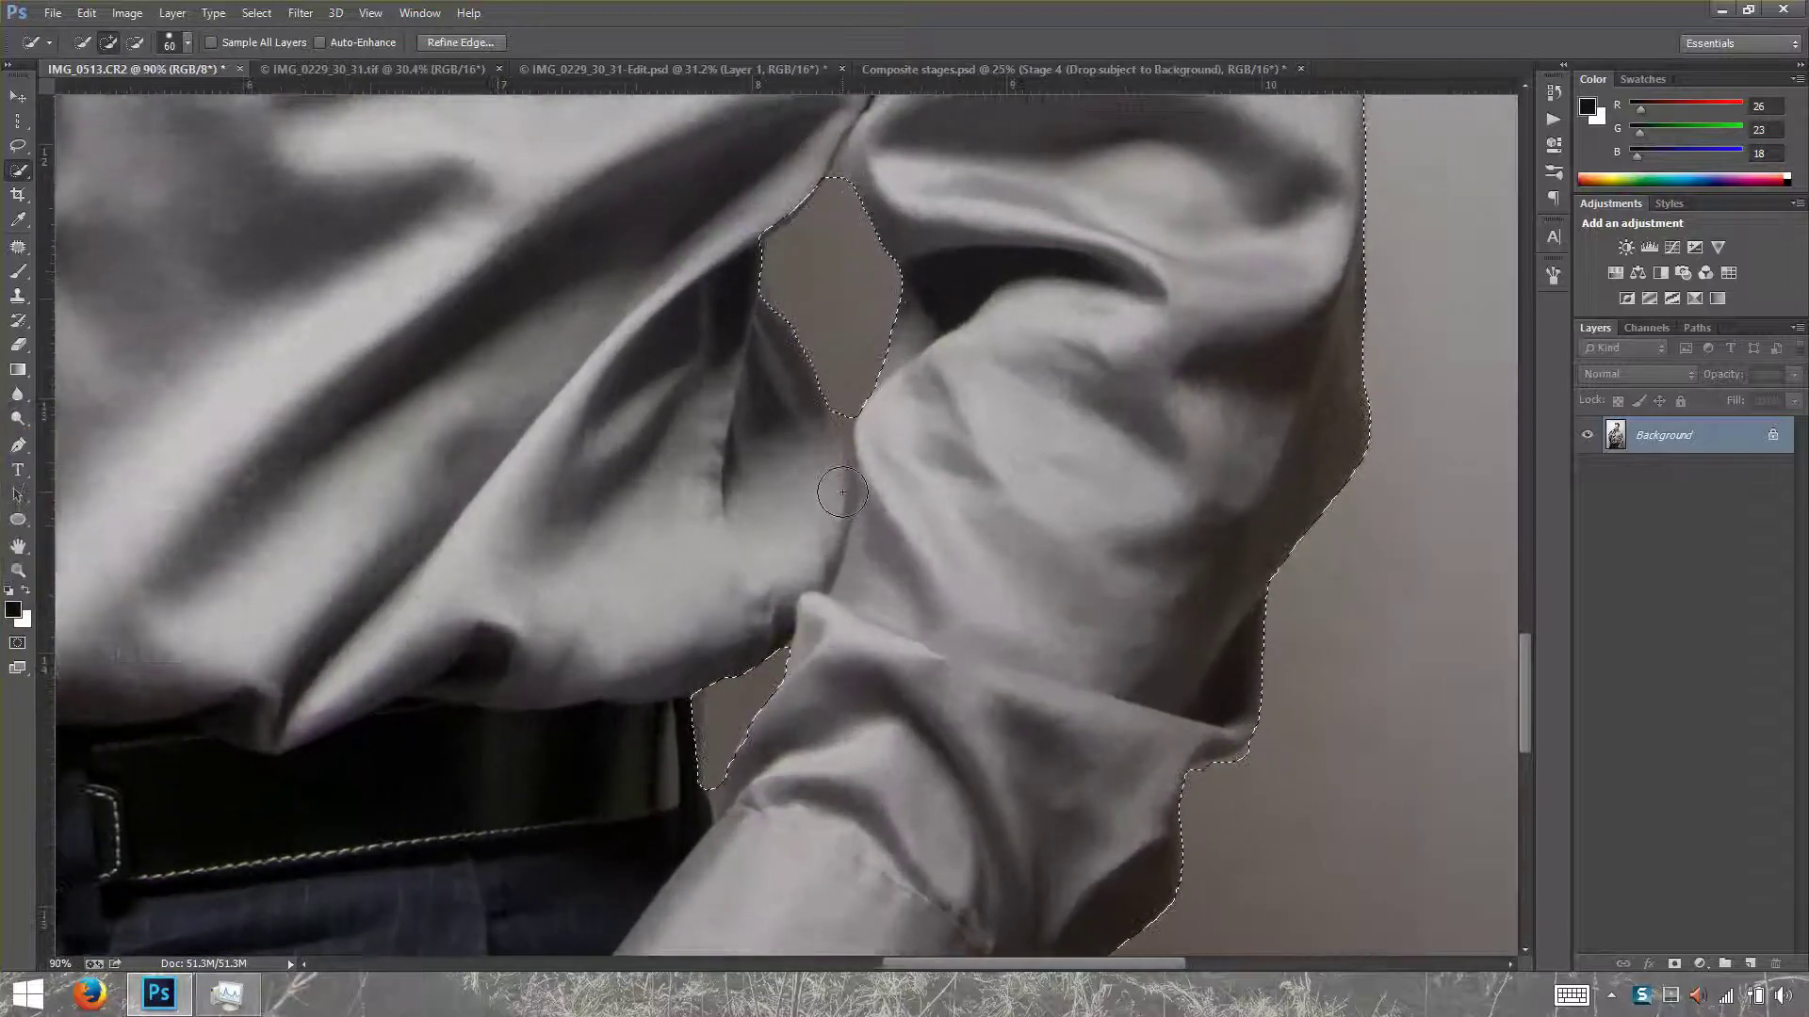
pyautogui.hotkey('alt', 'w')
pyautogui.doubleClick(1022, 9)
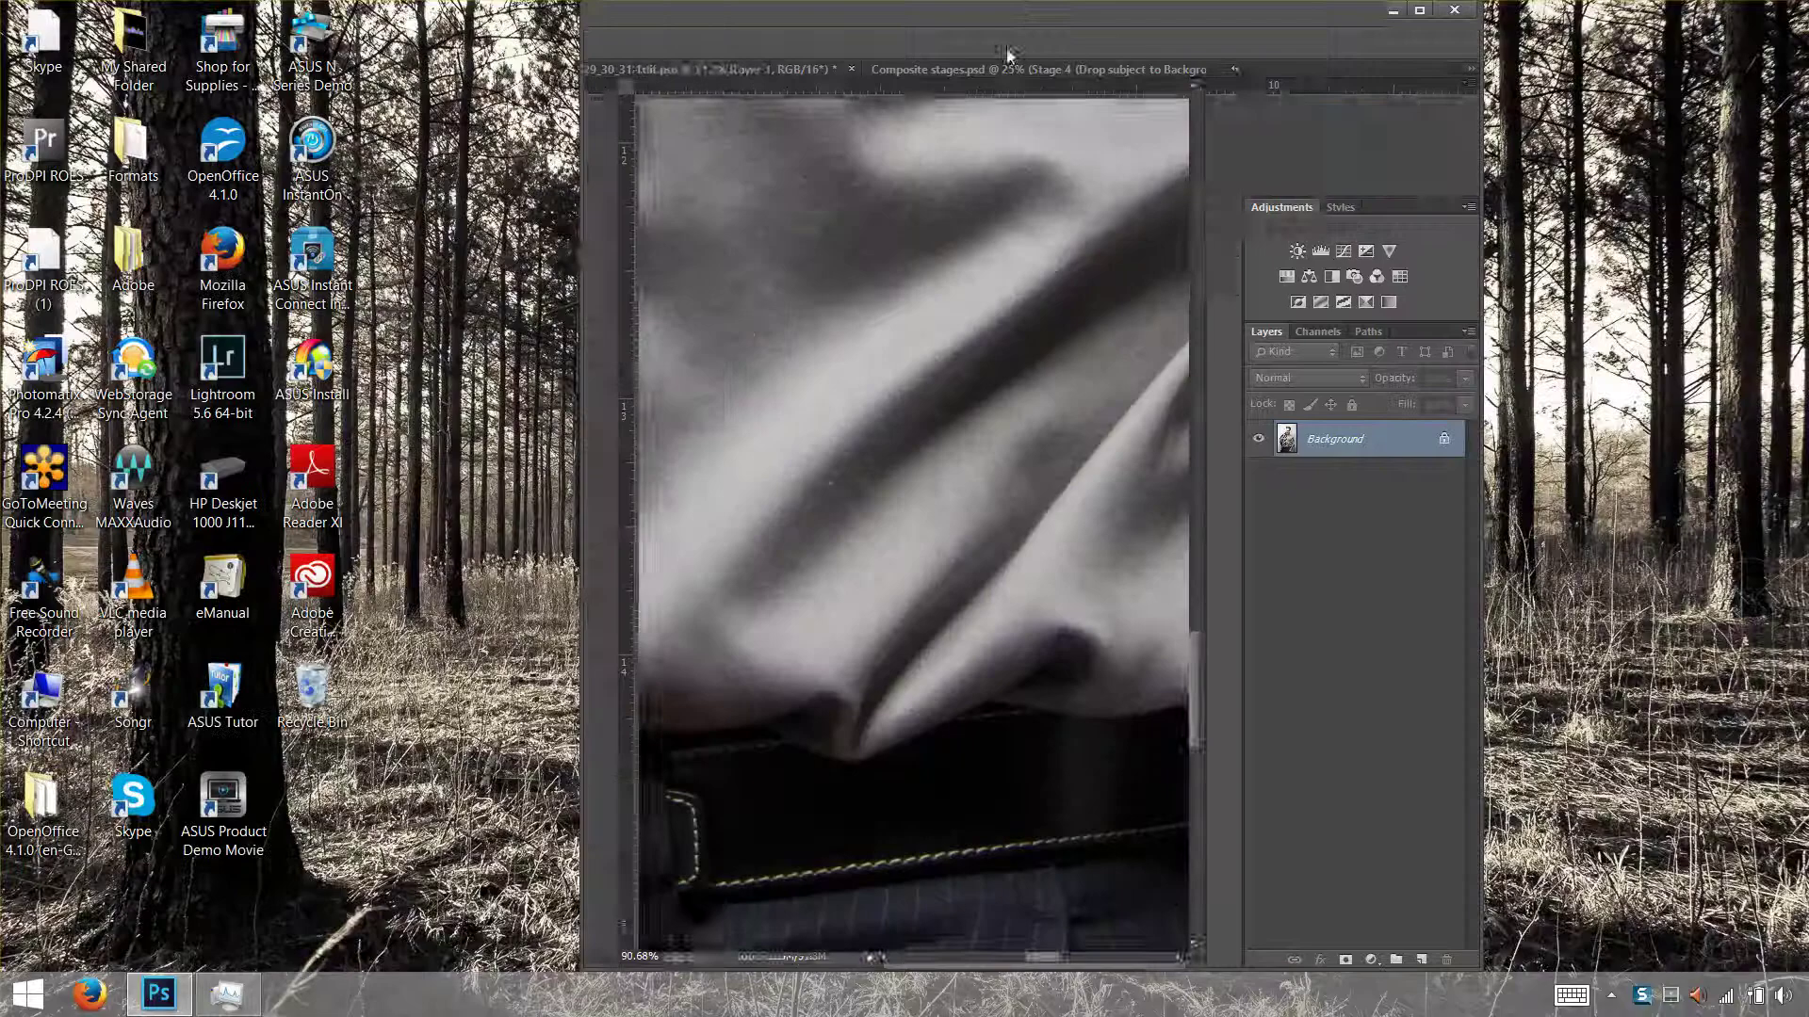
pyautogui.click(1420, 9)
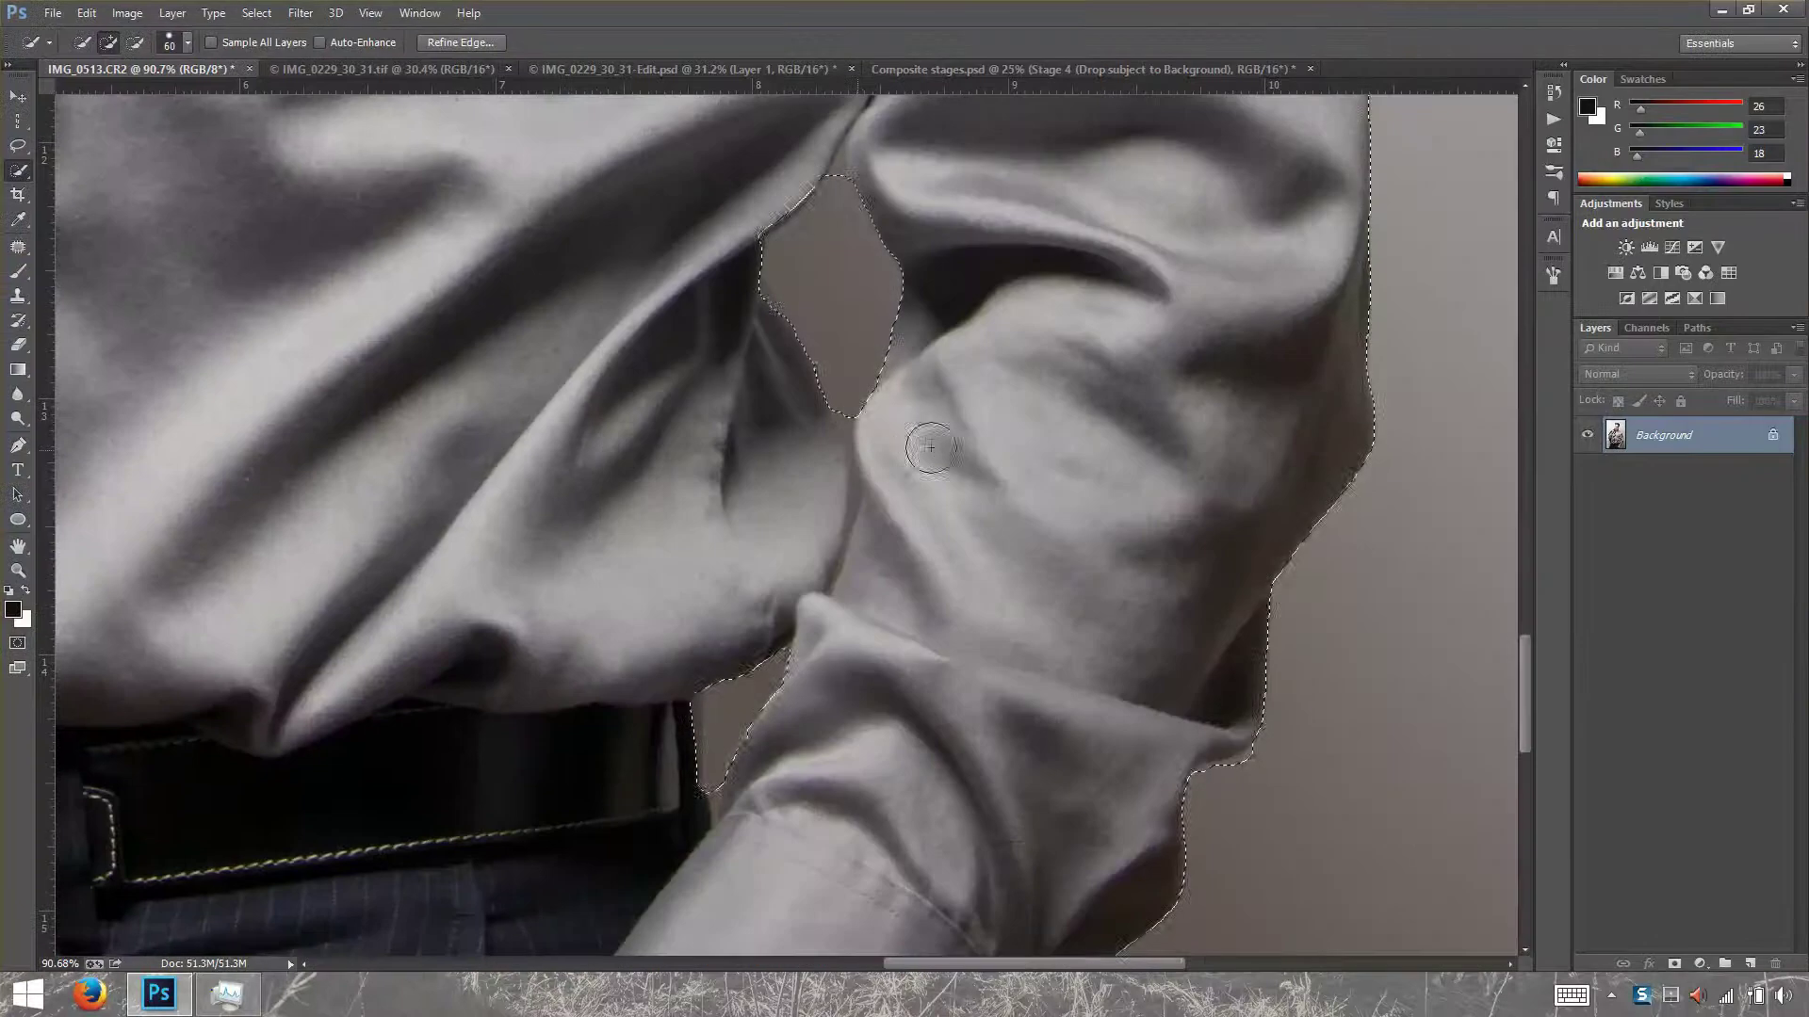
pyautogui.scroll(1, 847, 459)
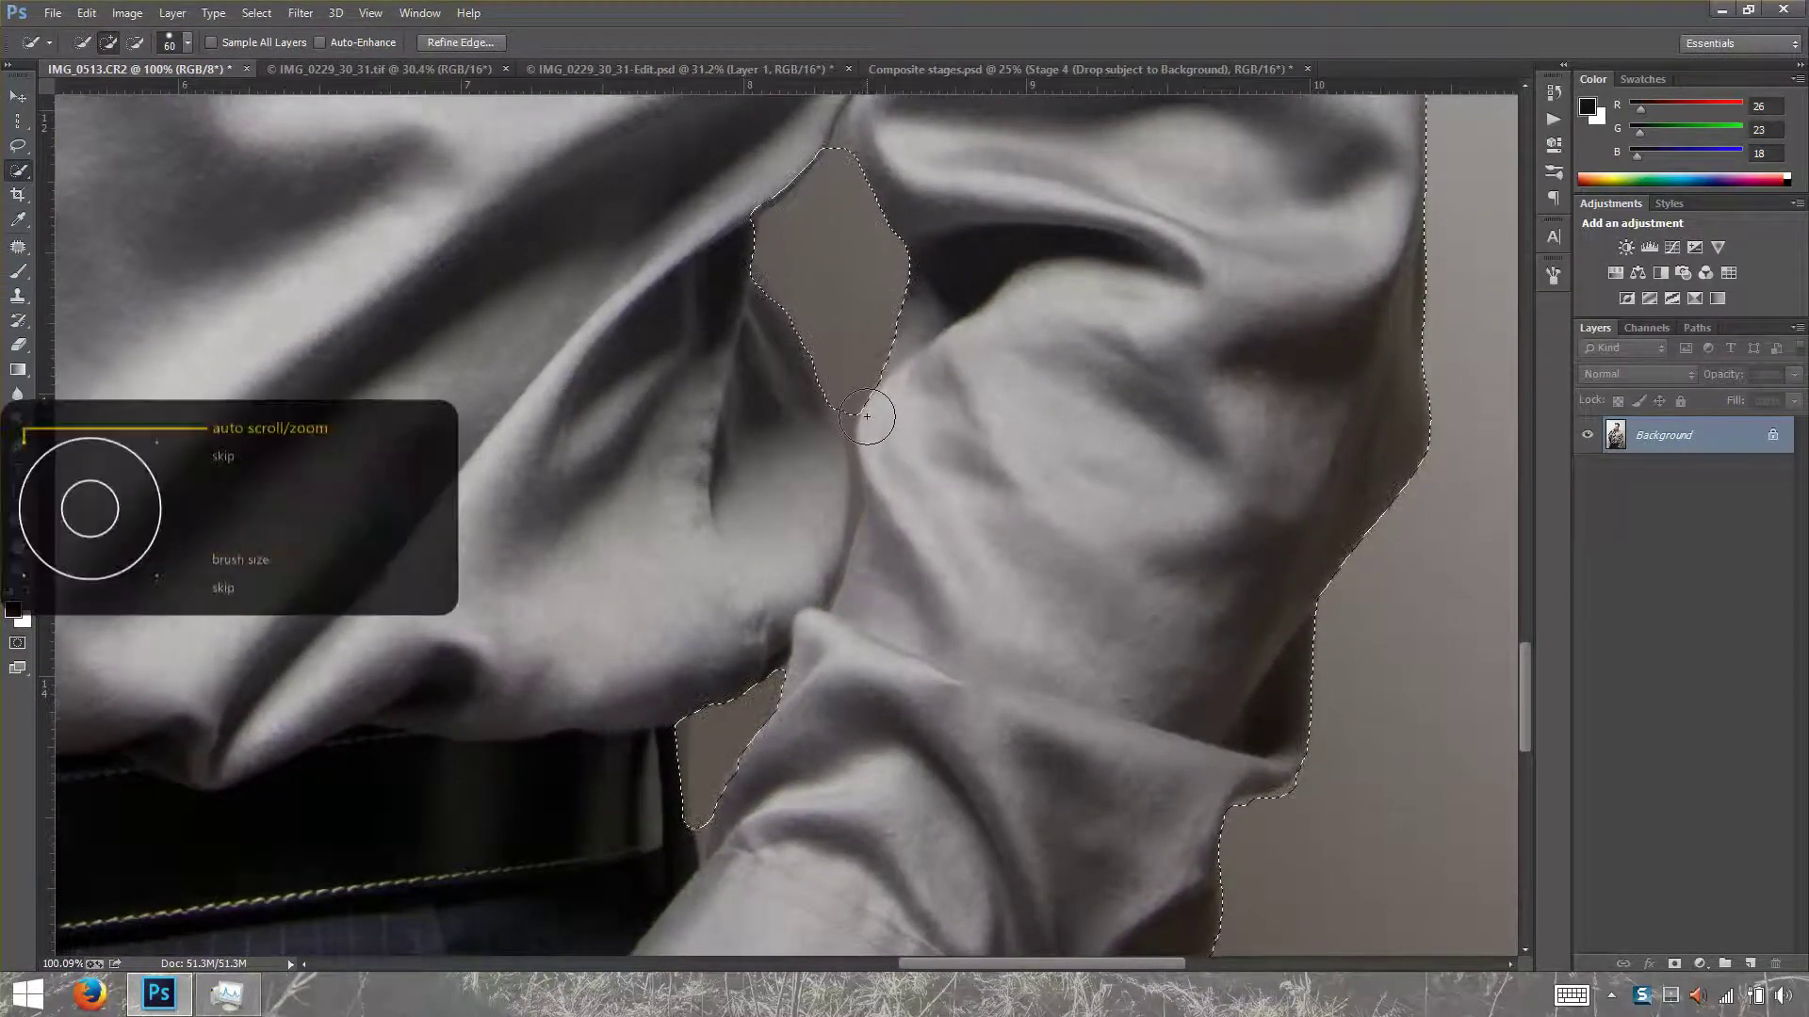
pyautogui.scroll(-1, 867, 415)
# With a 25 px brush, subtract more of the arm gap down toward the belt.
pyautogui.press('[')
pyautogui.press('[')
pyautogui.press('[')
pyautogui.press('[')
pyautogui.press('[')
pyautogui.press('[')
pyautogui.press('[')
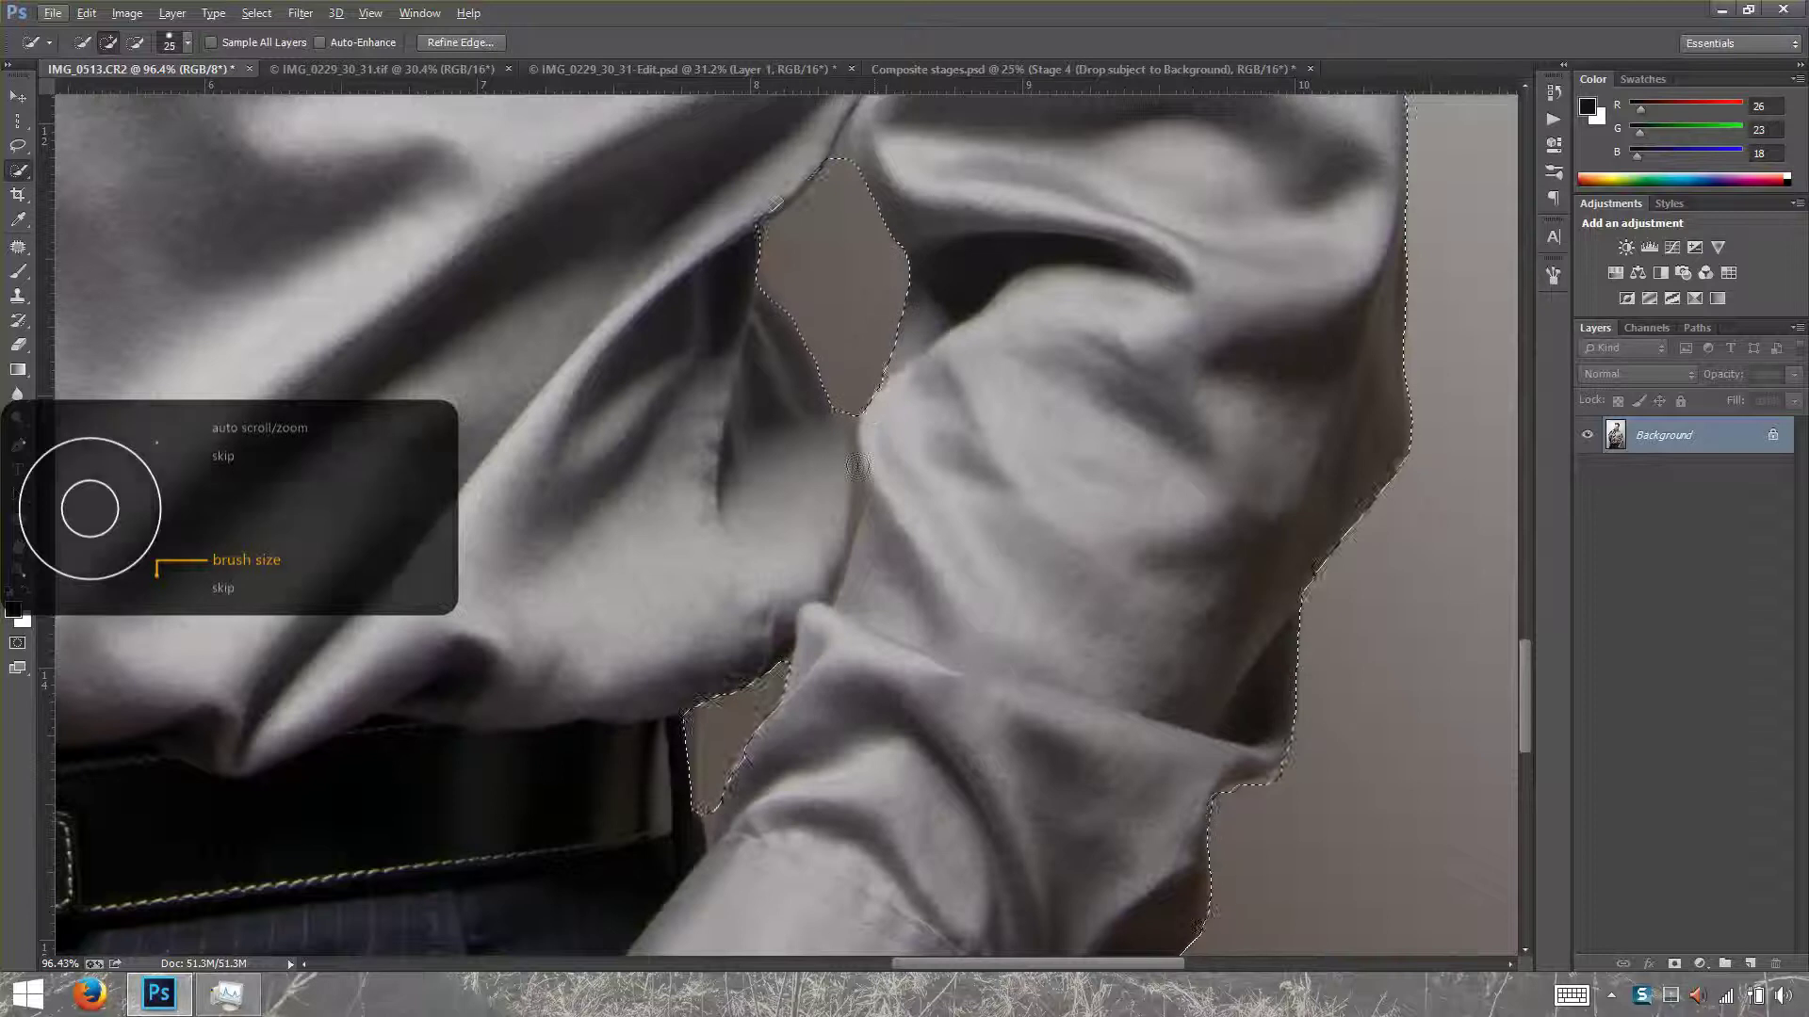
pyautogui.press('alt')
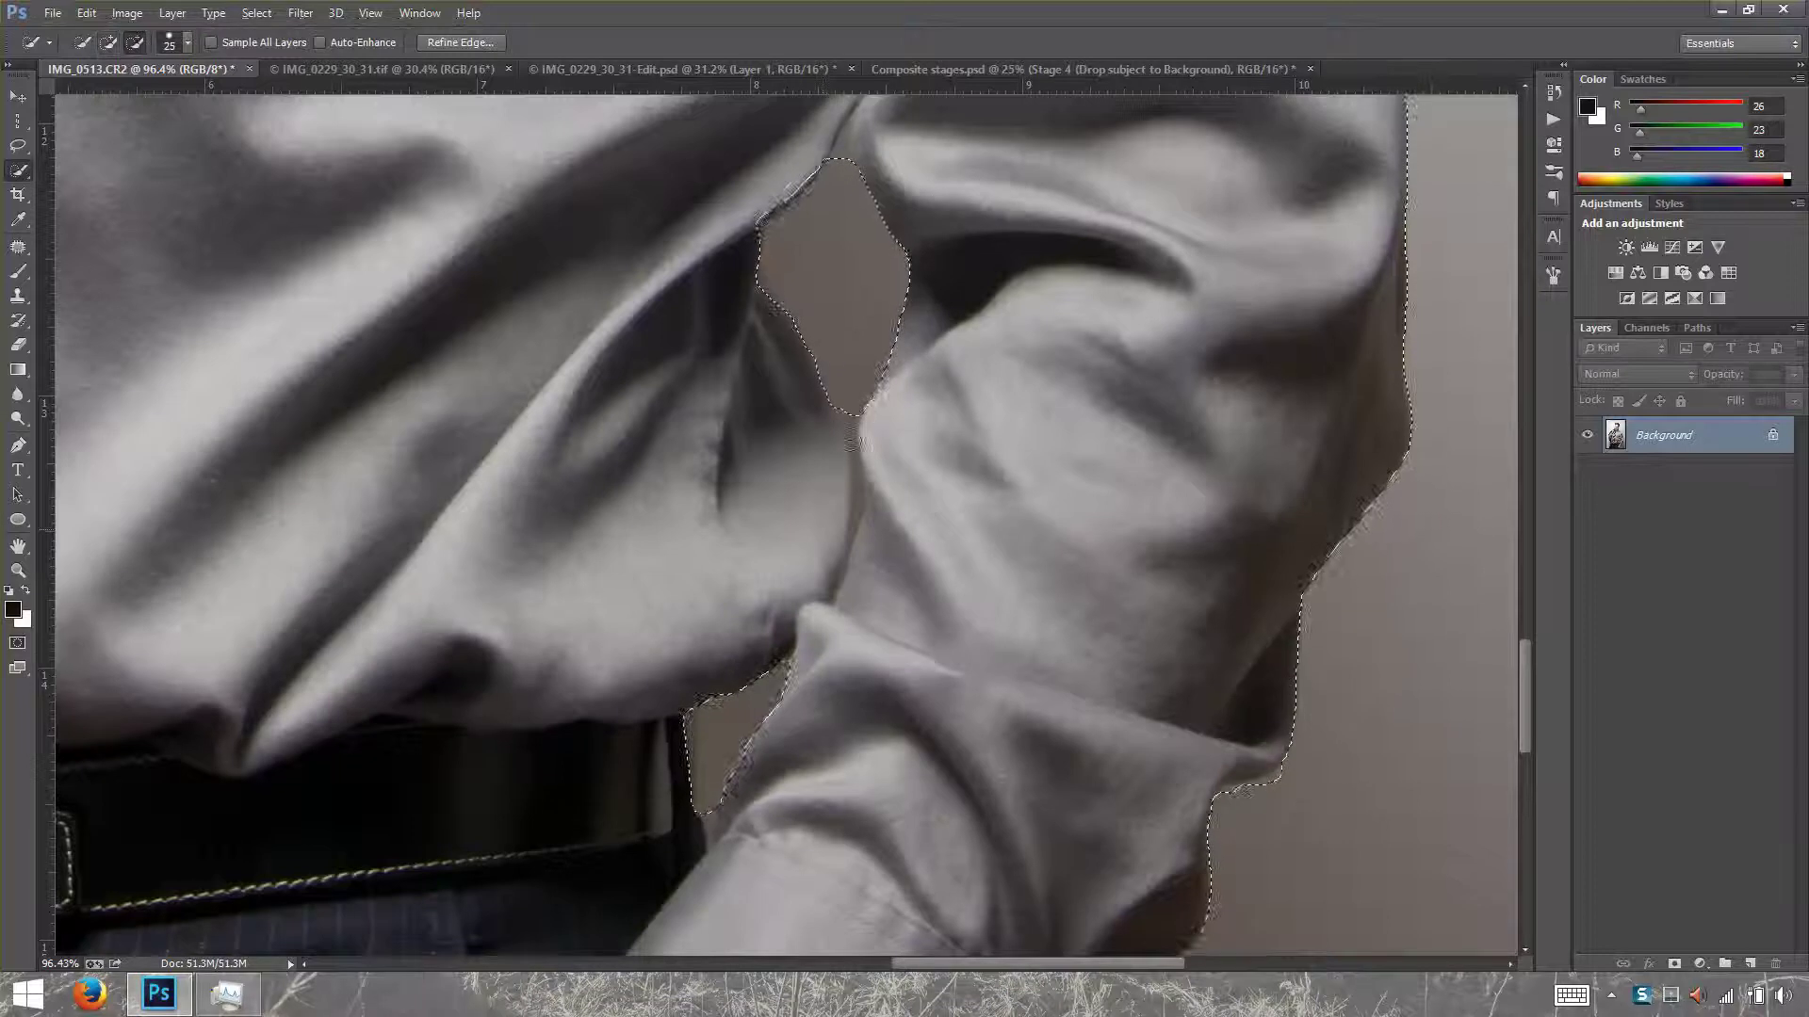
pyautogui.click(849, 436)
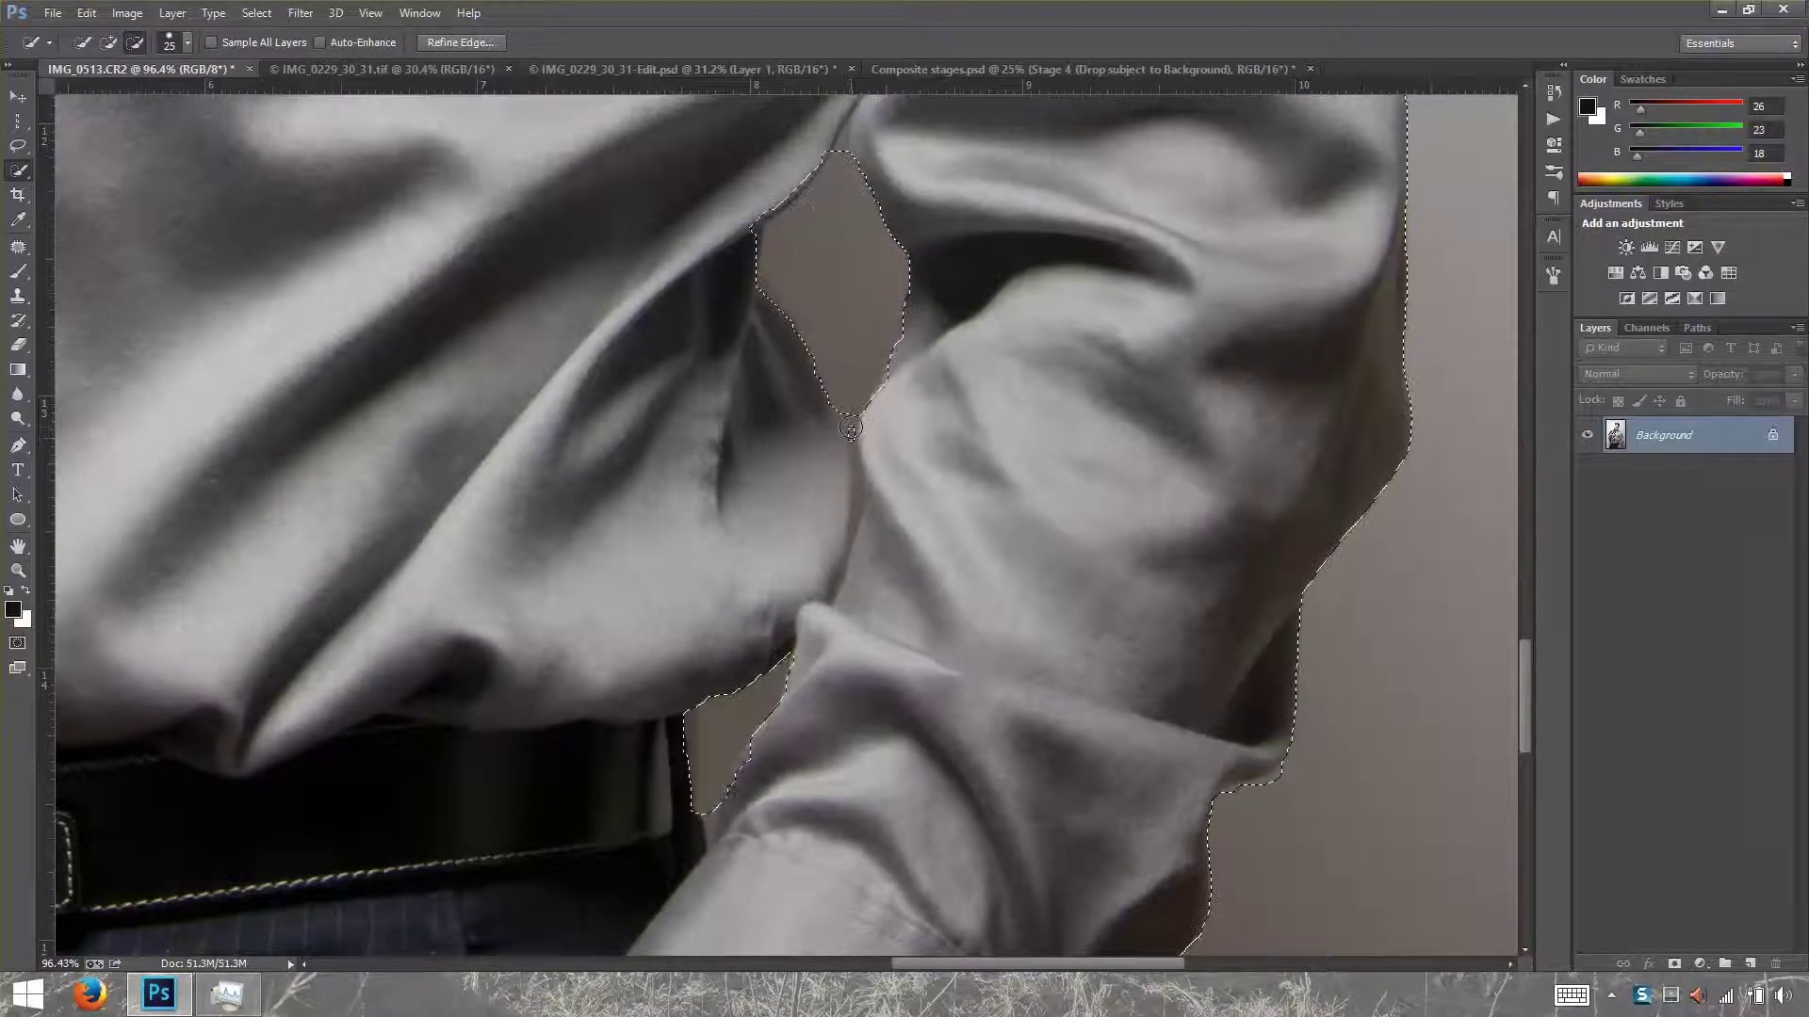
pyautogui.click(849, 428)
pyautogui.moveTo(851, 429); pyautogui.dragTo(836, 585)
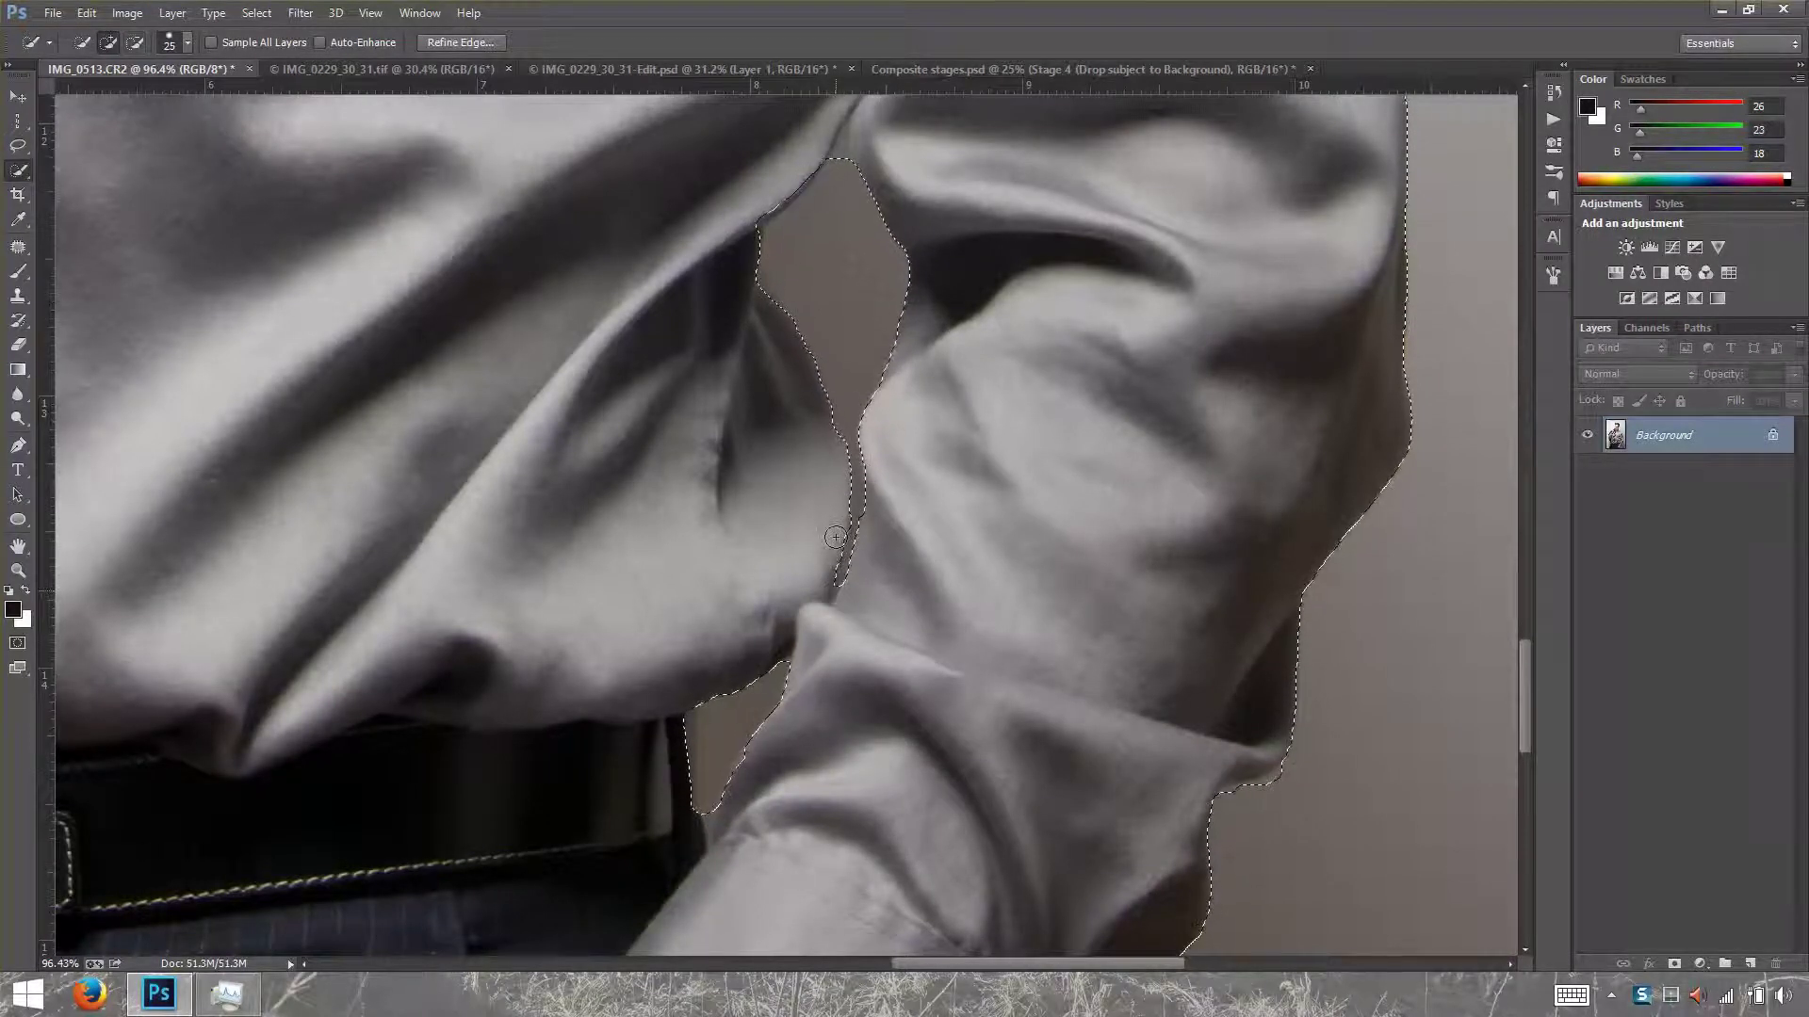
# Fit the whole photo on screen, enlarge the brush to 175 px and zoom in on the edges.
pyautogui.hotkey('ctrl', '0')
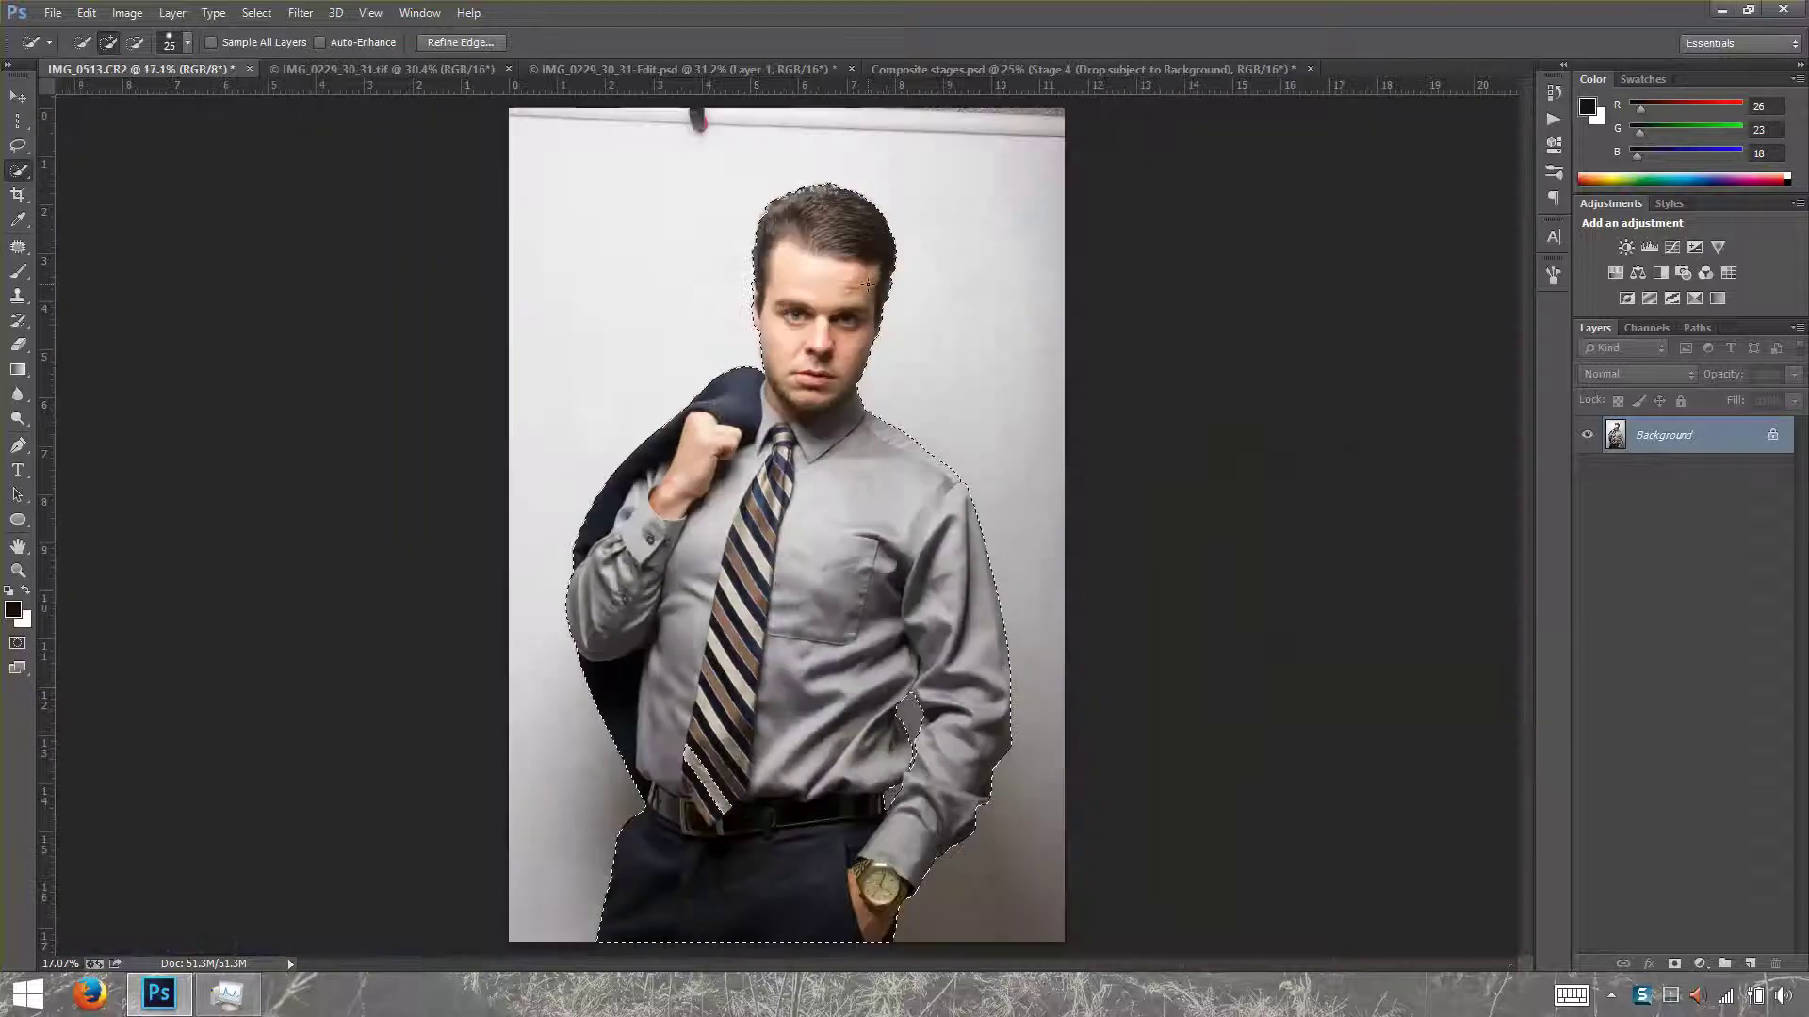
pyautogui.press(']')
pyautogui.press(']')
pyautogui.press(']')
pyautogui.press(']')
pyautogui.press(']')
pyautogui.press(']')
pyautogui.press(']')
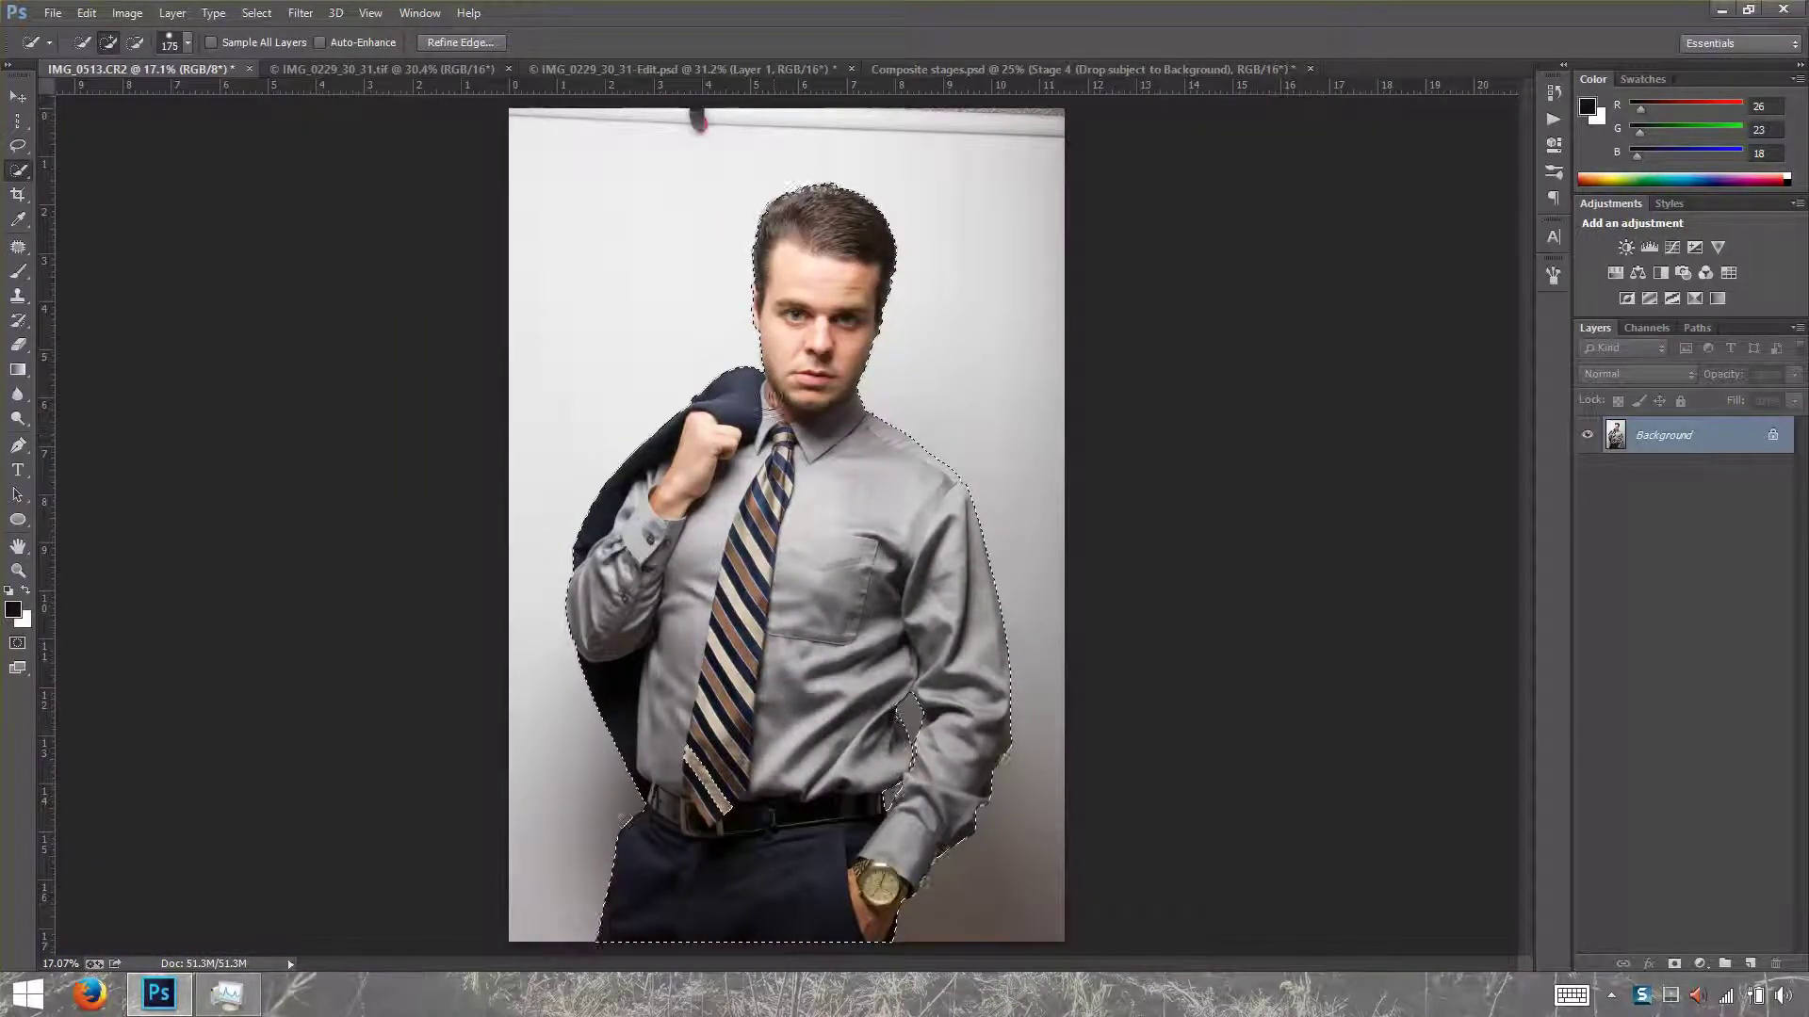
pyautogui.scroll(3, 772, 407)
pyautogui.scroll(3, 728, 331)
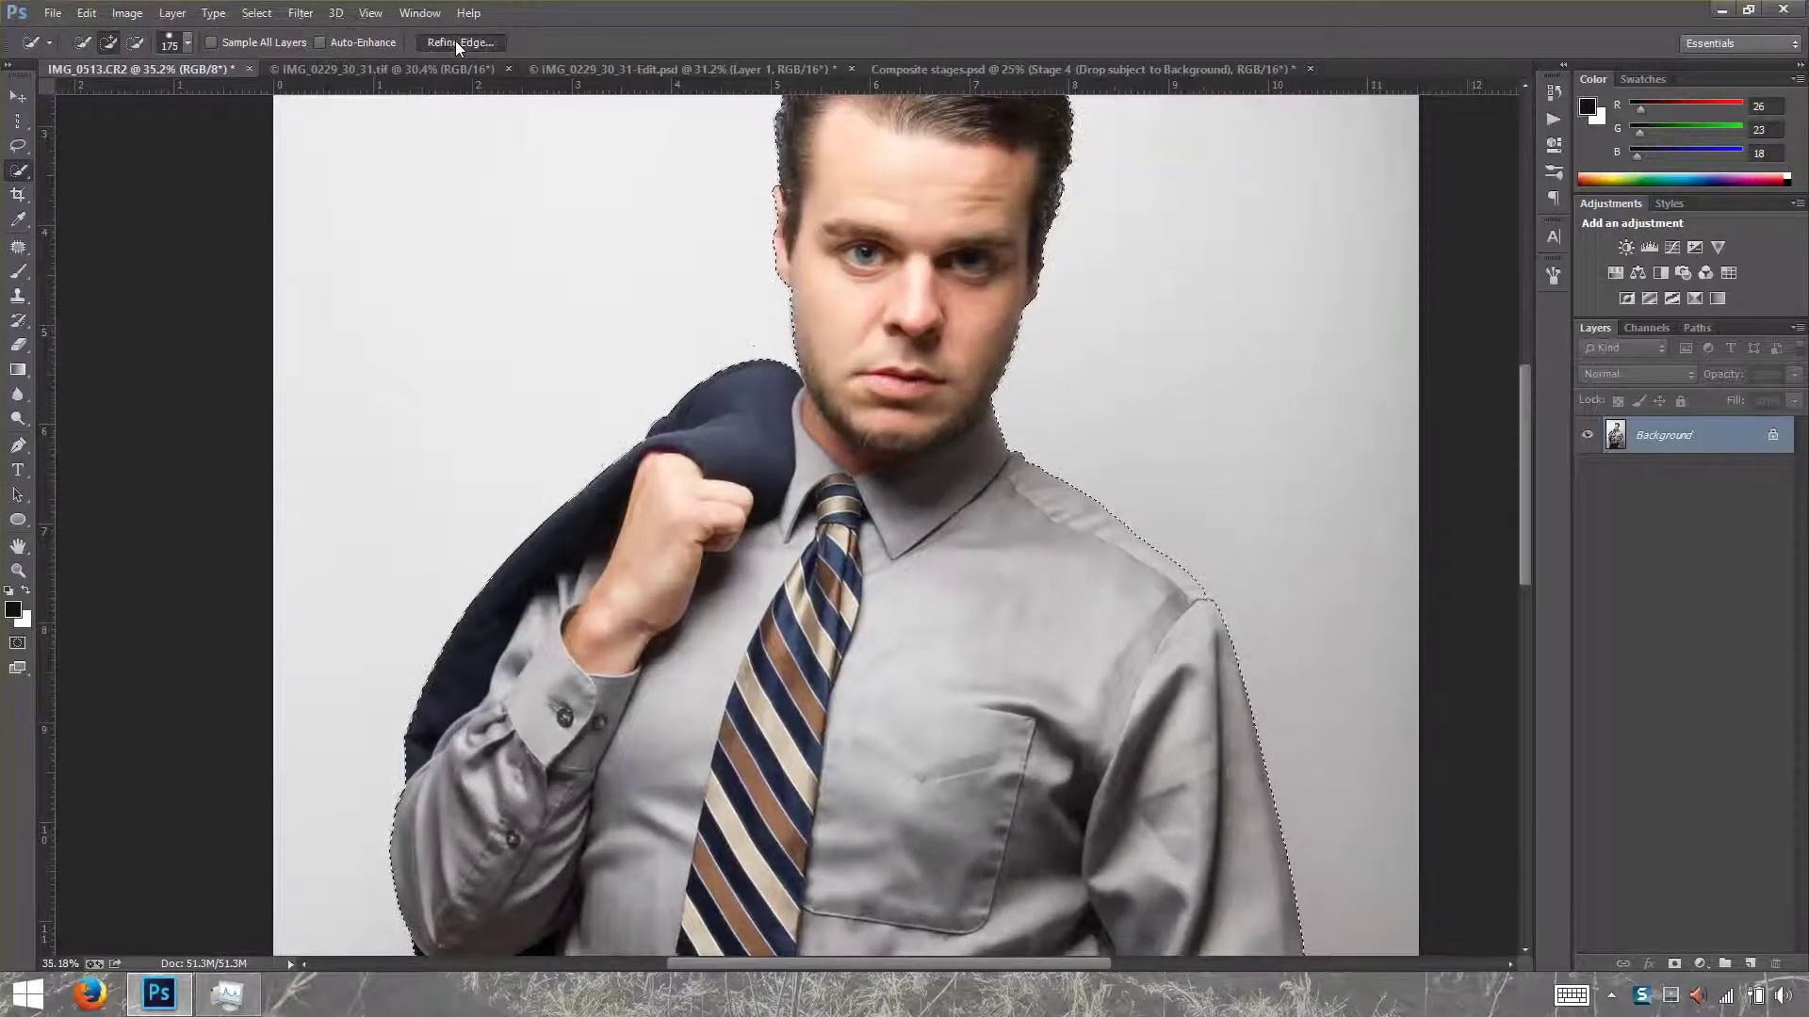
# In Refine Edge, enable Smart Radius at 1.6 px, Decontaminate Colors, and output New Layer with Layer Mask.
pyautogui.click(456, 42)
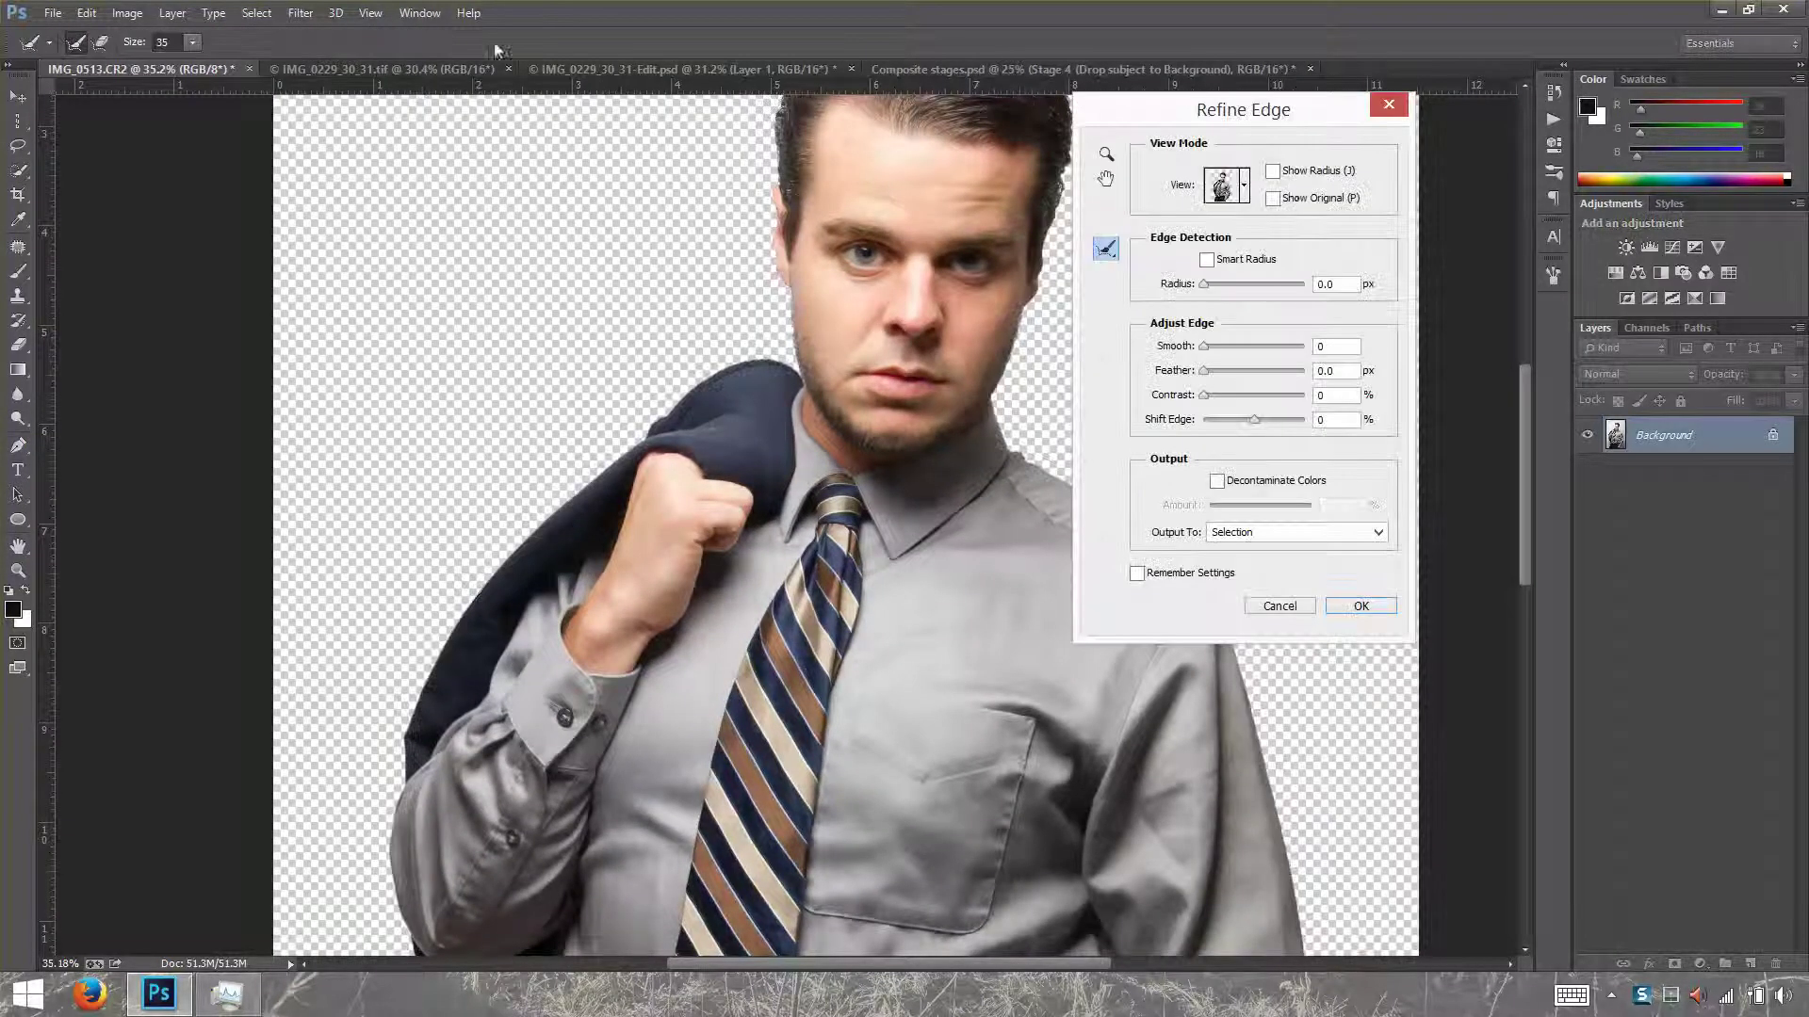
pyautogui.click(1244, 187)
pyautogui.click(1211, 237)
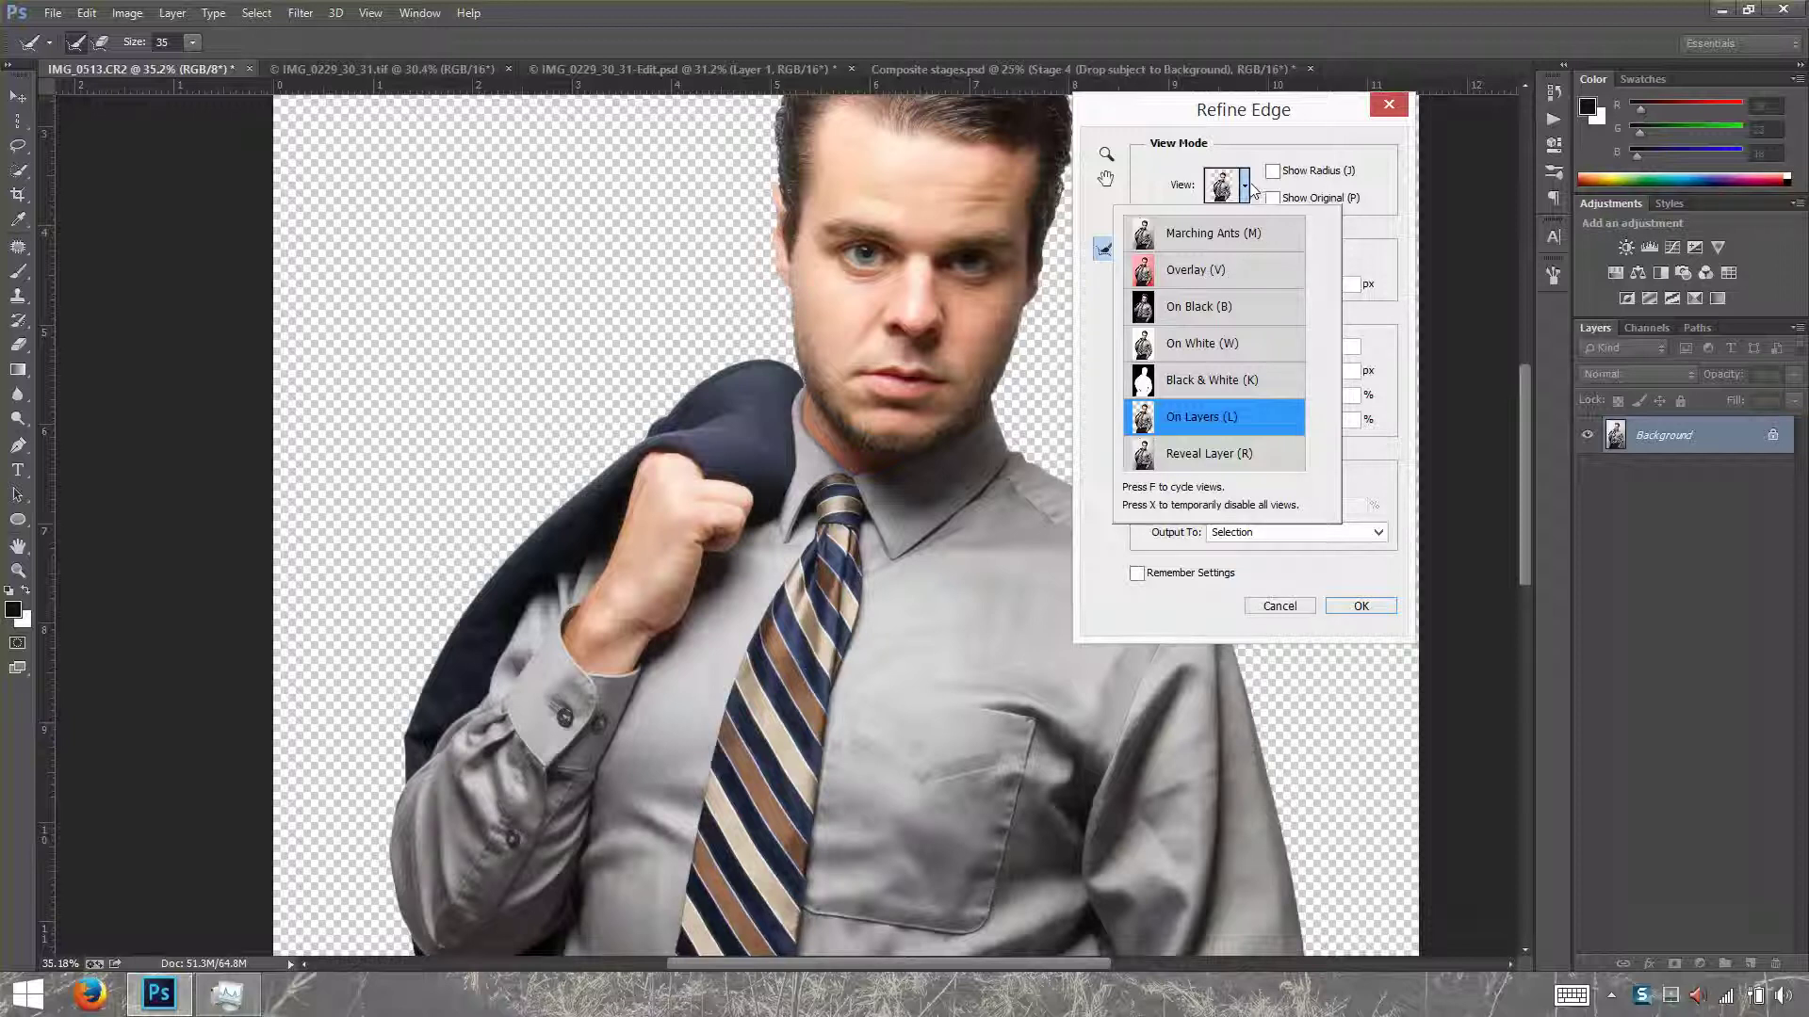
pyautogui.click(1249, 191)
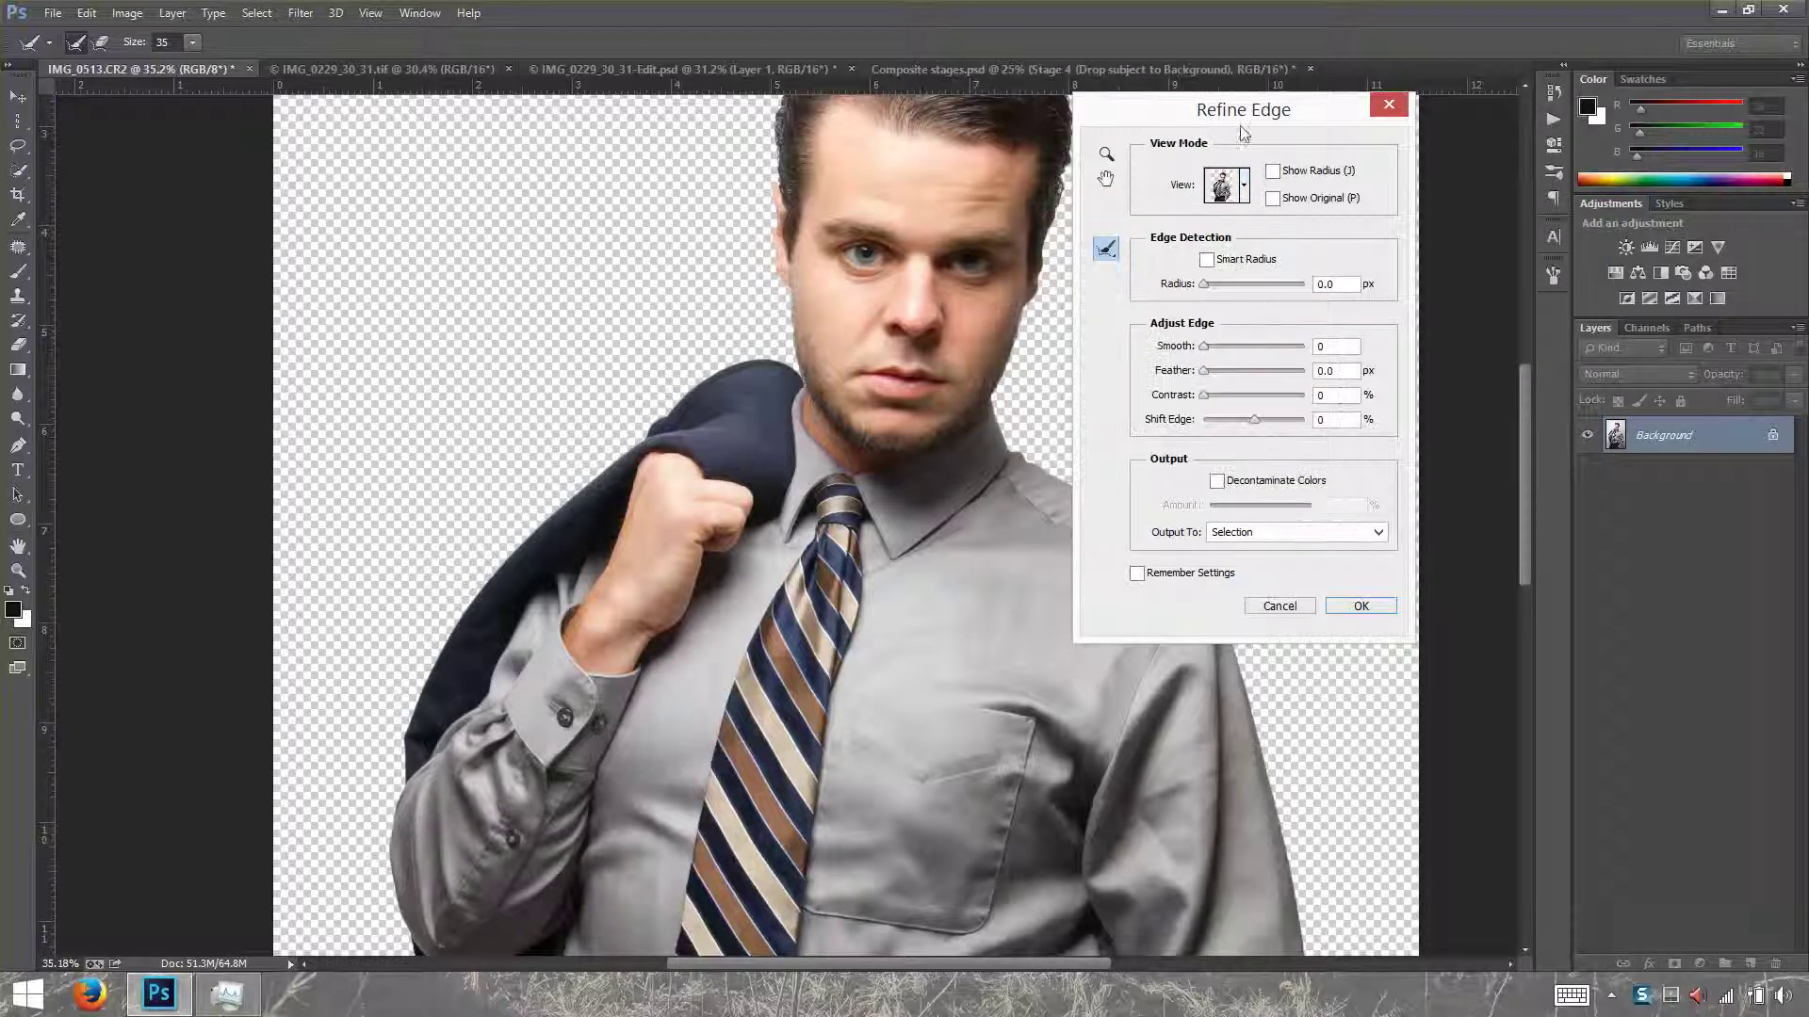
pyautogui.moveTo(1246, 106); pyautogui.dragTo(1360, 126)
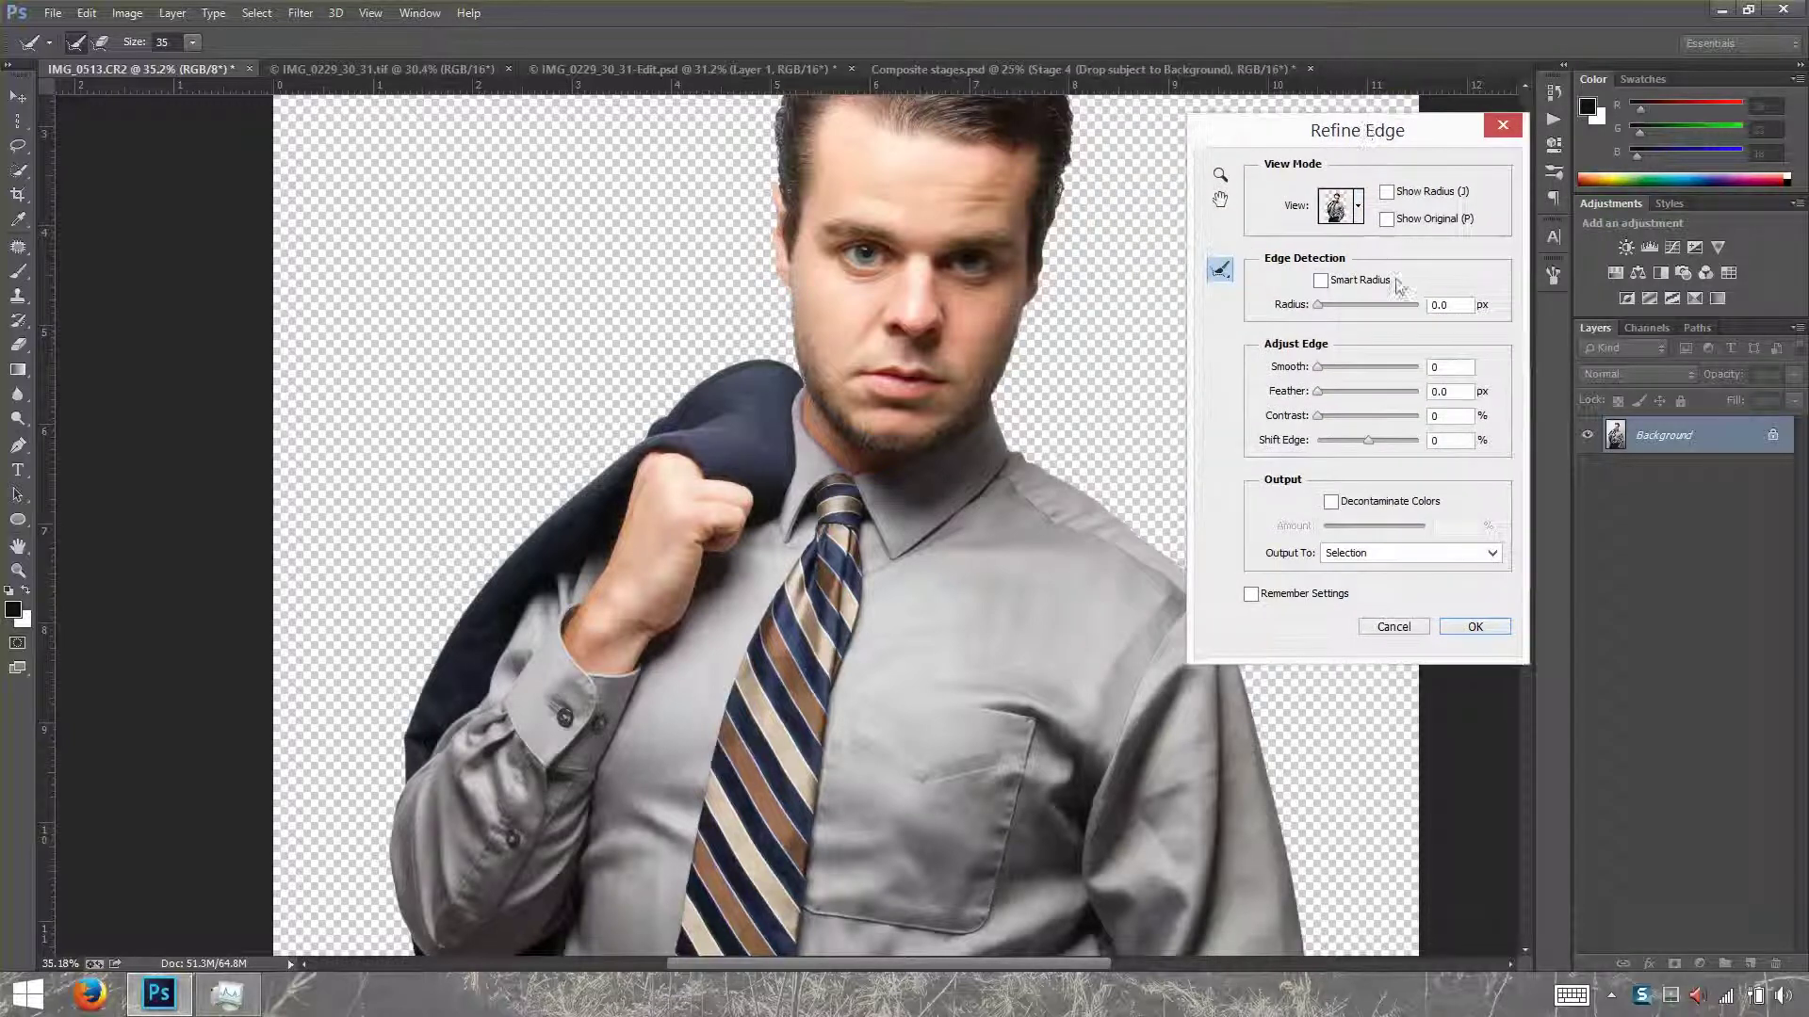
pyautogui.click(1320, 280)
pyautogui.moveTo(1354, 149); pyautogui.dragTo(1286, 140)
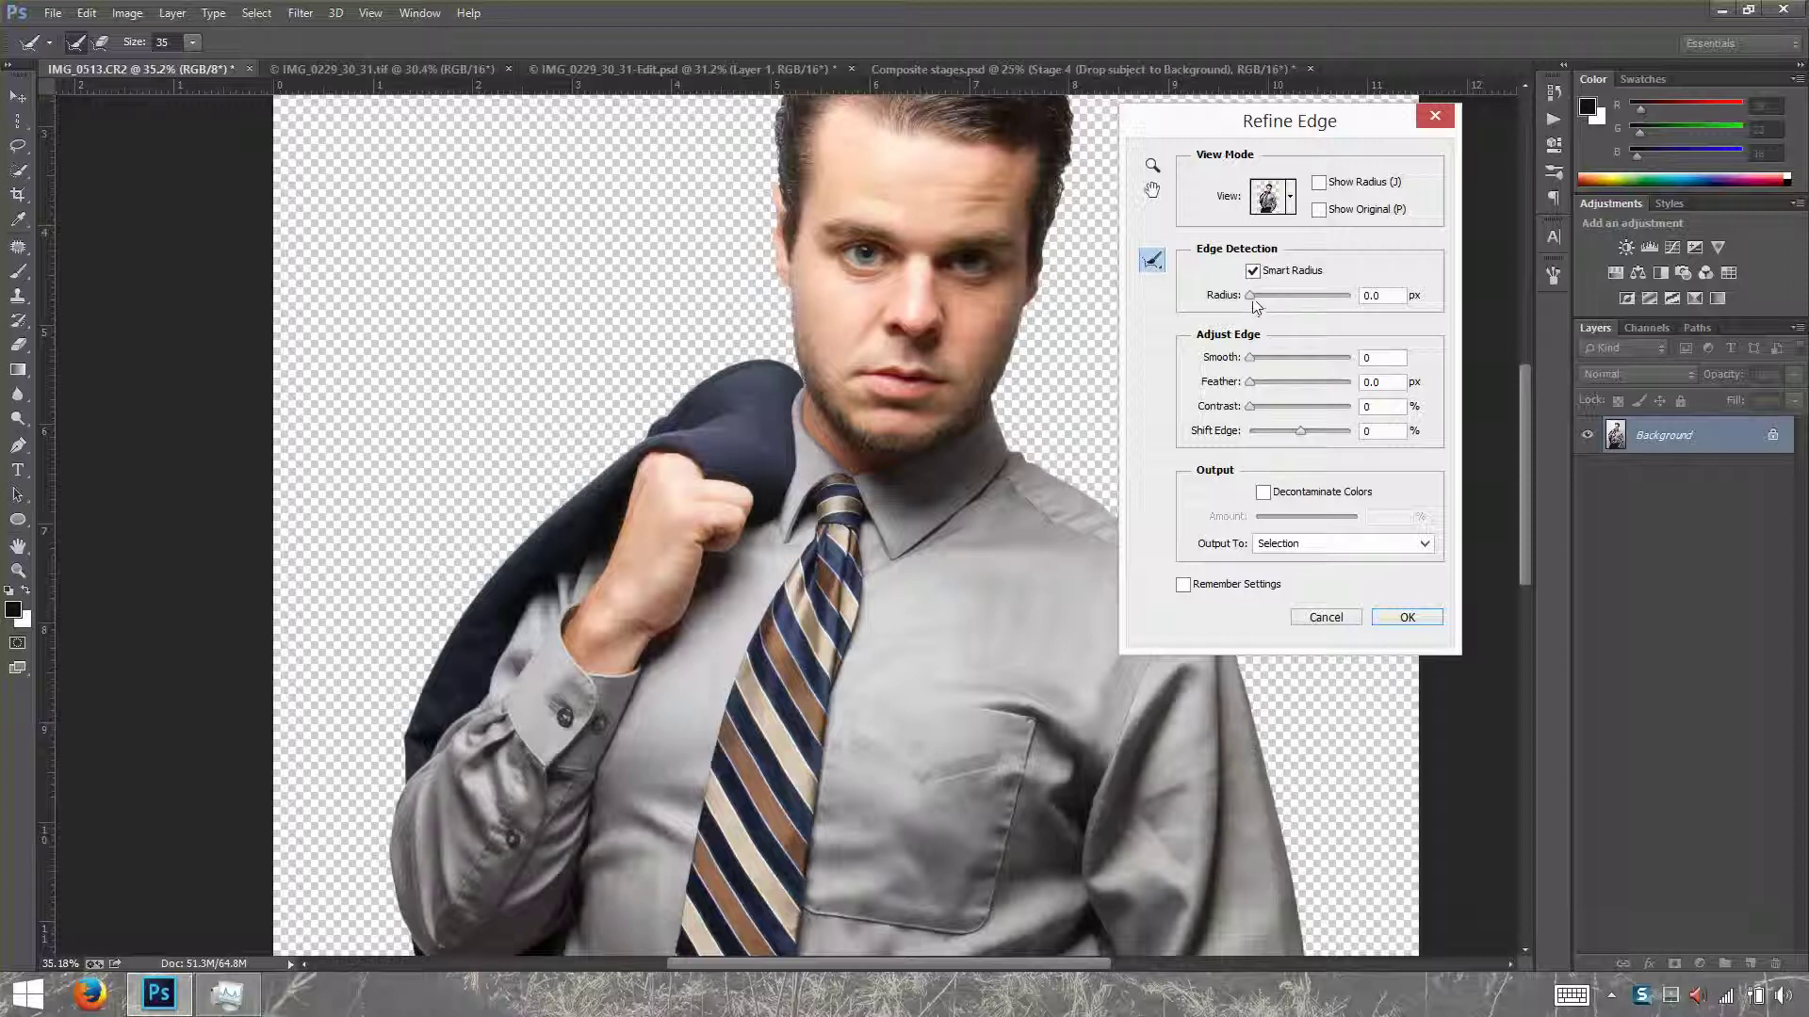
pyautogui.moveTo(1253, 299); pyautogui.dragTo(1263, 298)
pyautogui.moveTo(1263, 297); pyautogui.dragTo(1256, 298)
pyautogui.click(1264, 494)
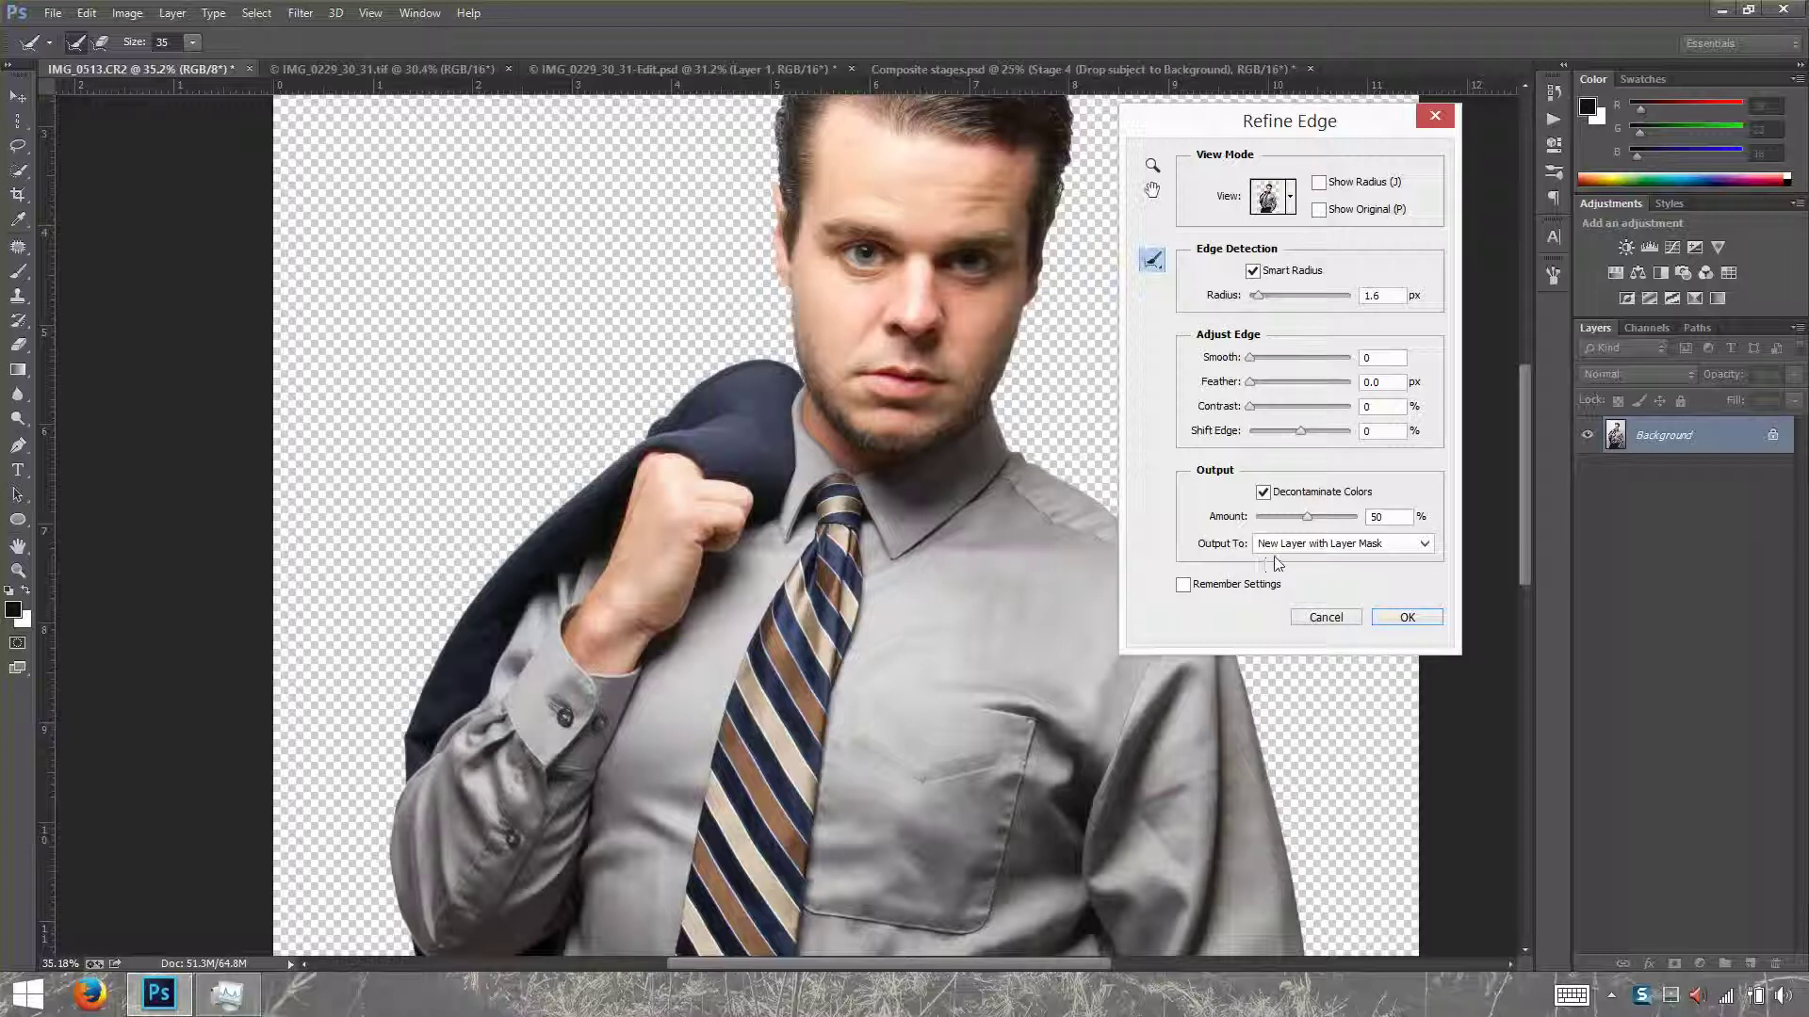
# Apply the Refine Edge result and make the Background copy layer mask the editing target.
pyautogui.click(1407, 618)
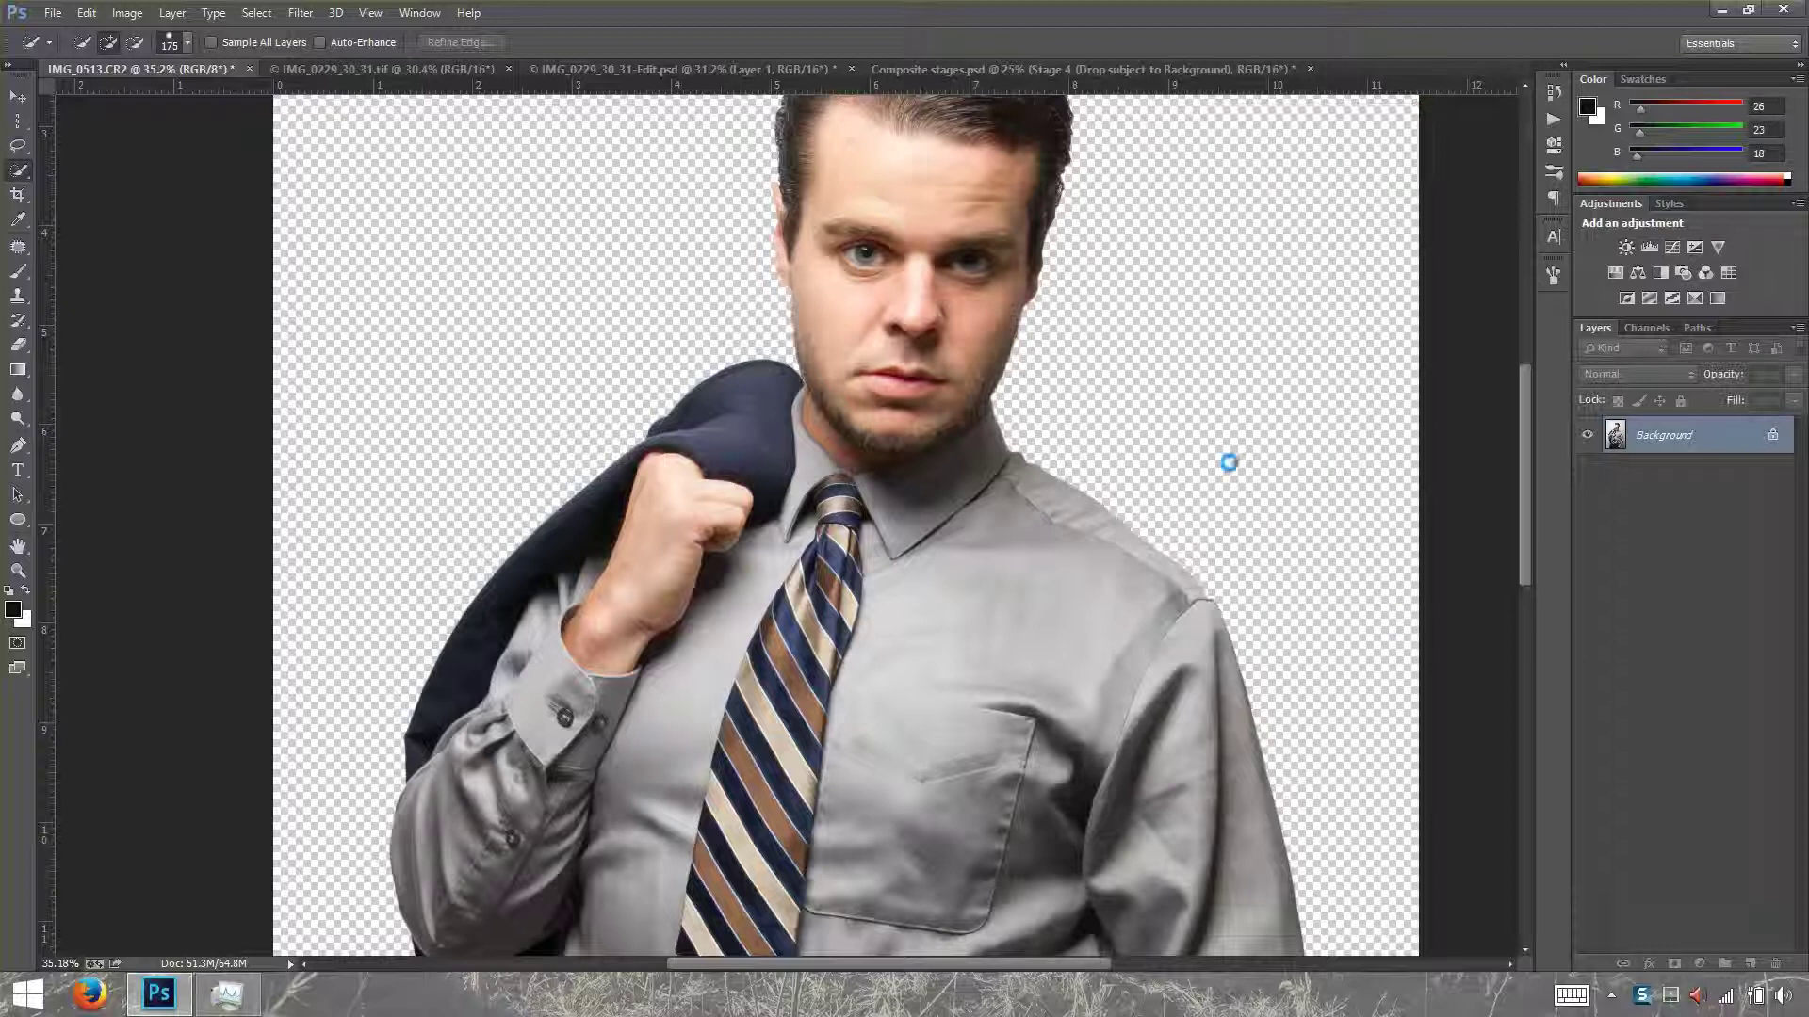
pyautogui.hotkey('ctrl', '0')
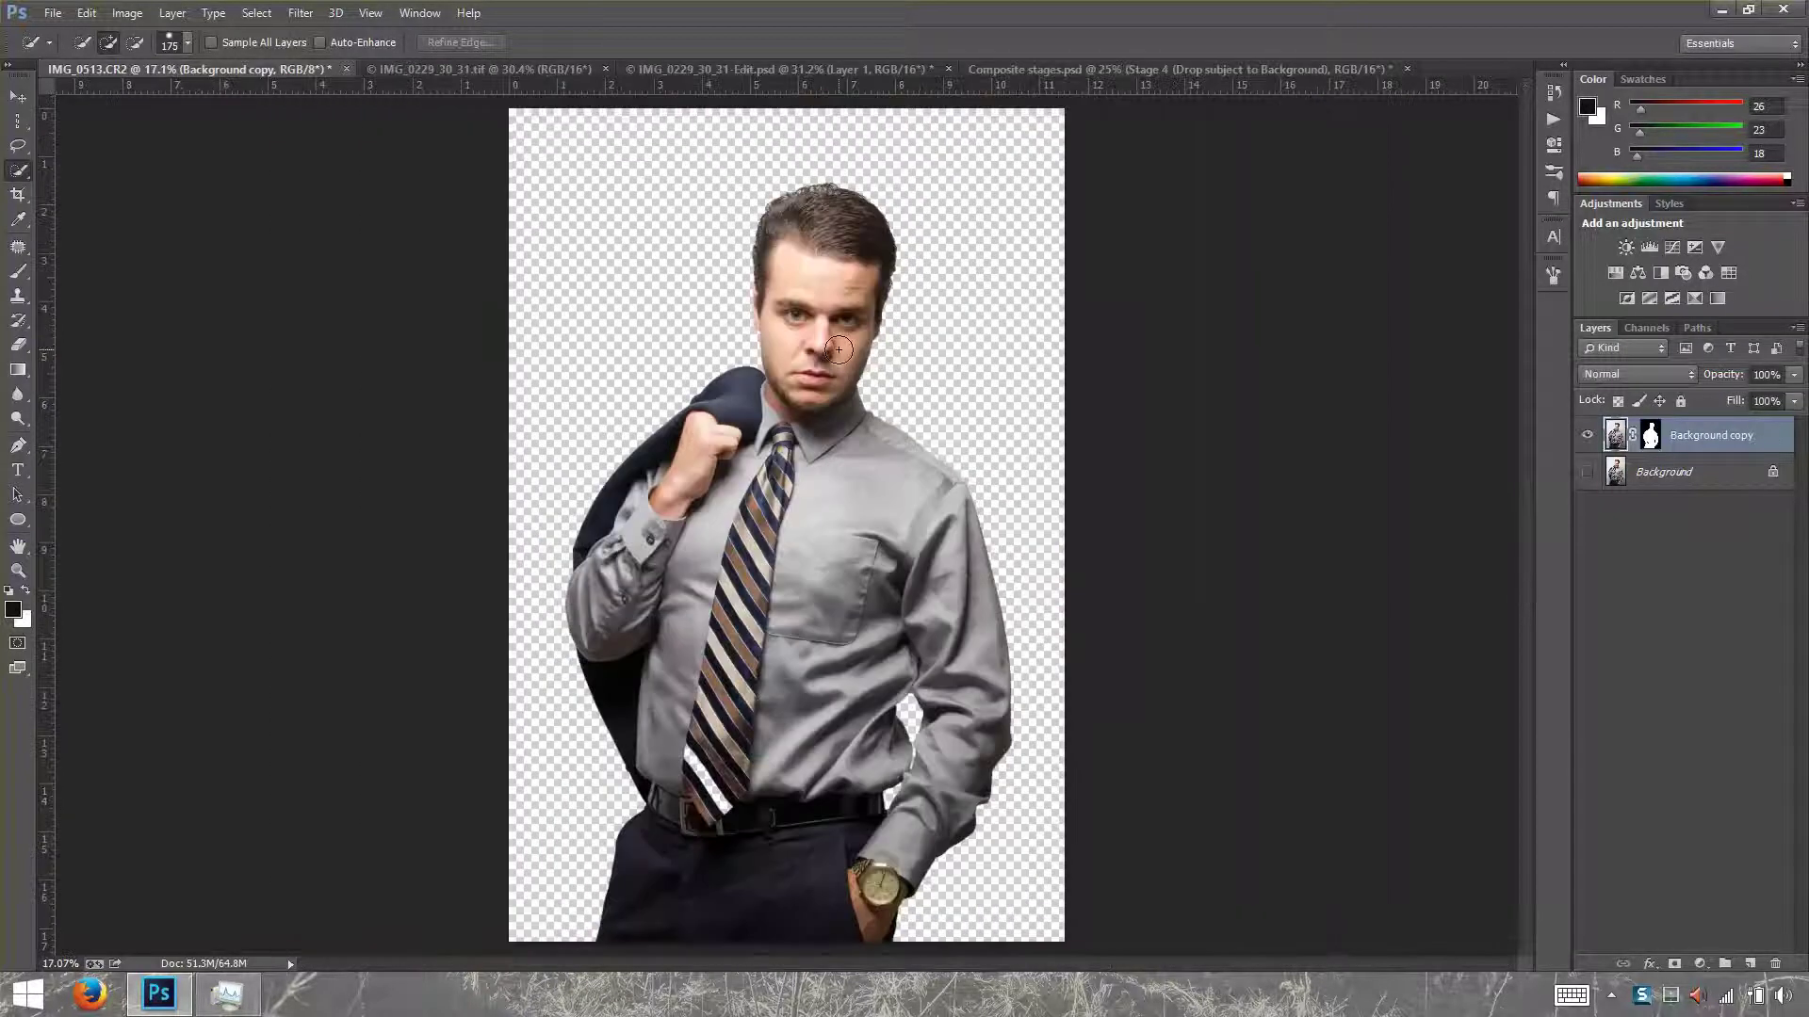
pyautogui.click(1650, 438)
pyautogui.click(1614, 437)
pyautogui.click(1650, 438)
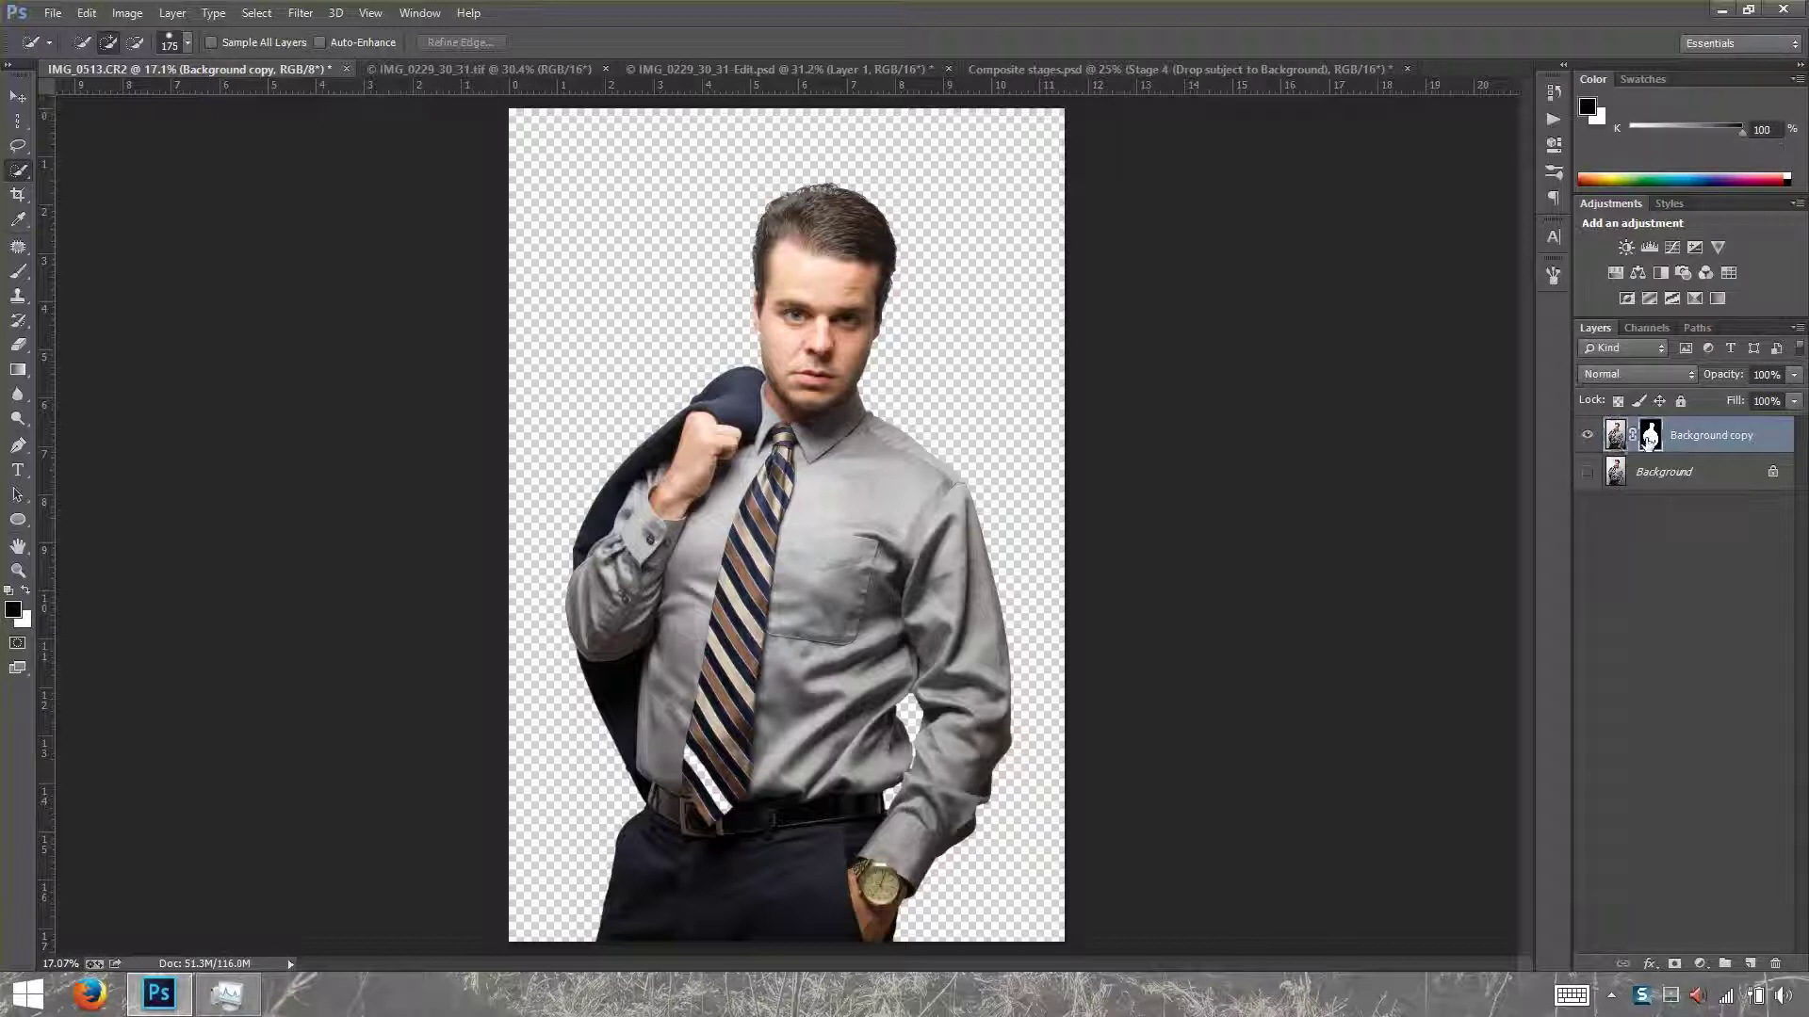
# Lasso a loose loop around the man's head and shoulders and zoom in.
pyautogui.press('l')
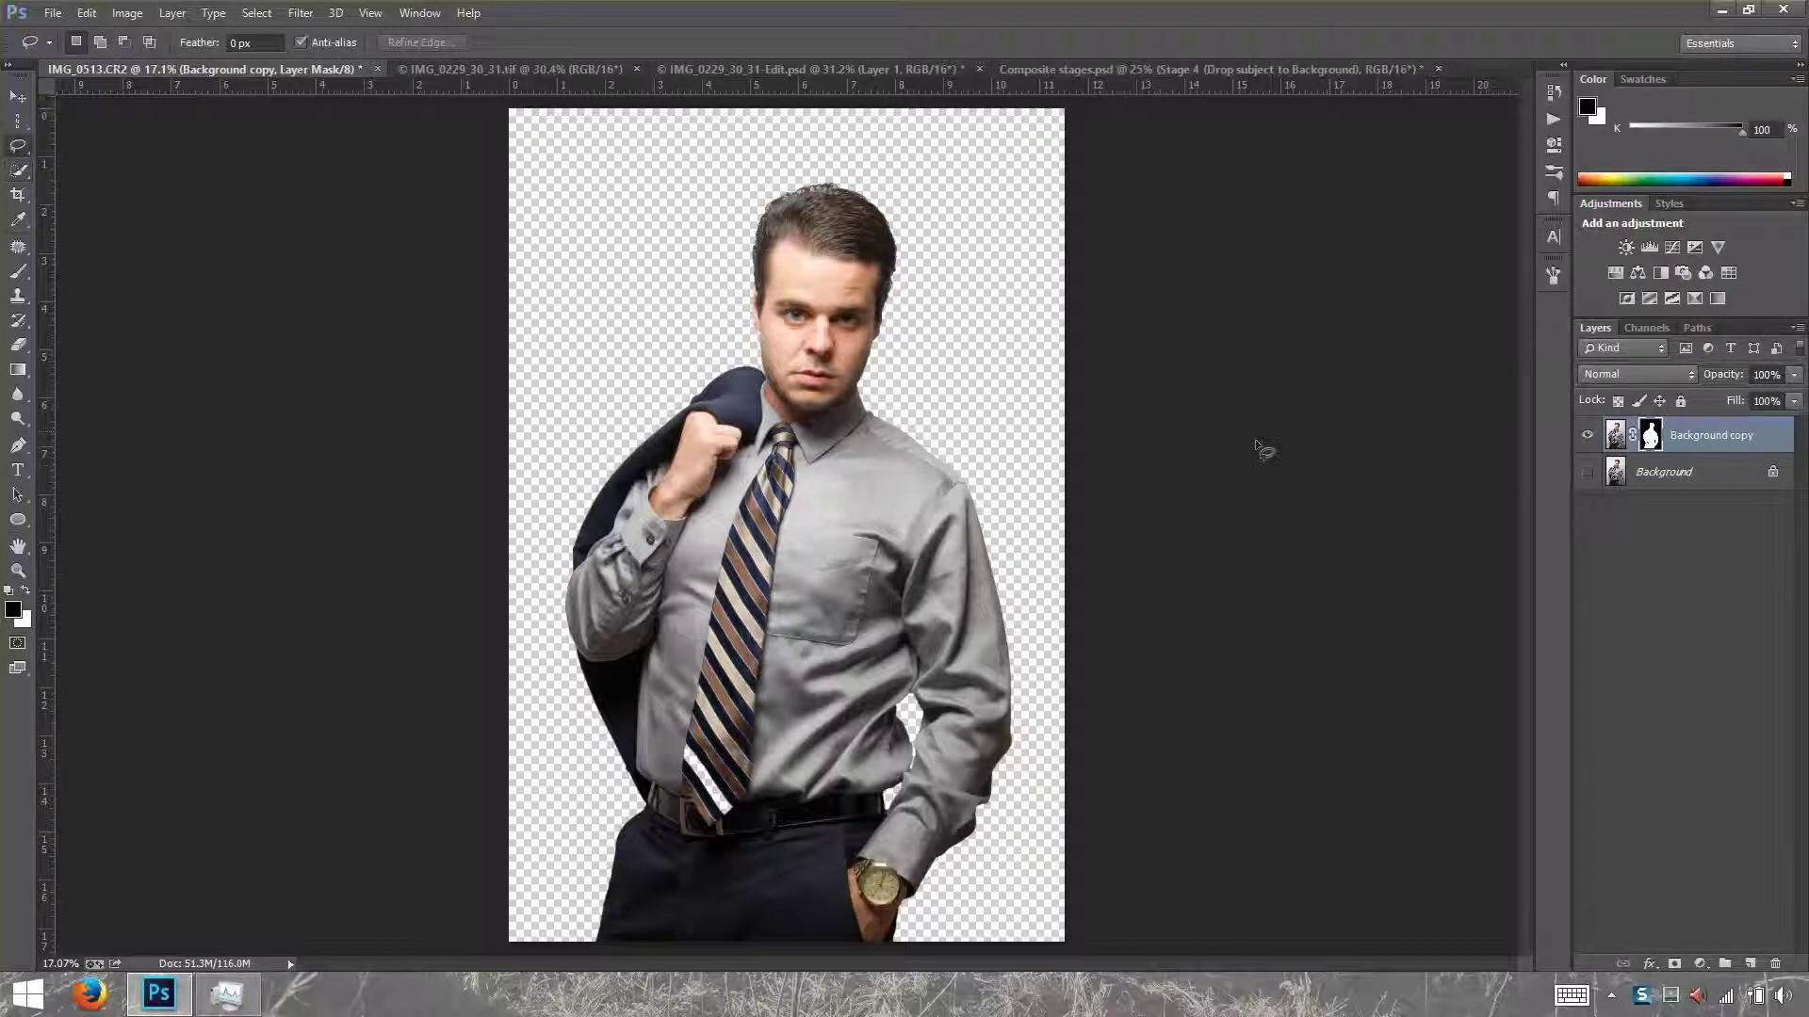
pyautogui.moveTo(743, 350)
pyautogui.mouseDown()
pyautogui.moveTo(798, 429)
pyautogui.moveTo(888, 384)
pyautogui.moveTo(944, 389)
pyautogui.moveTo(1020, 485)
pyautogui.moveTo(1041, 730)
pyautogui.moveTo(1015, 876)
pyautogui.moveTo(986, 943)
pyautogui.moveTo(938, 970)
pyautogui.moveTo(564, 996)
pyautogui.moveTo(546, 629)
pyautogui.moveTo(570, 442)
pyautogui.moveTo(659, 338)
pyautogui.moveTo(743, 356)
pyautogui.mouseUp()
pyautogui.hotkey('ctrl', '+')
pyautogui.scroll(8, 811, 551)
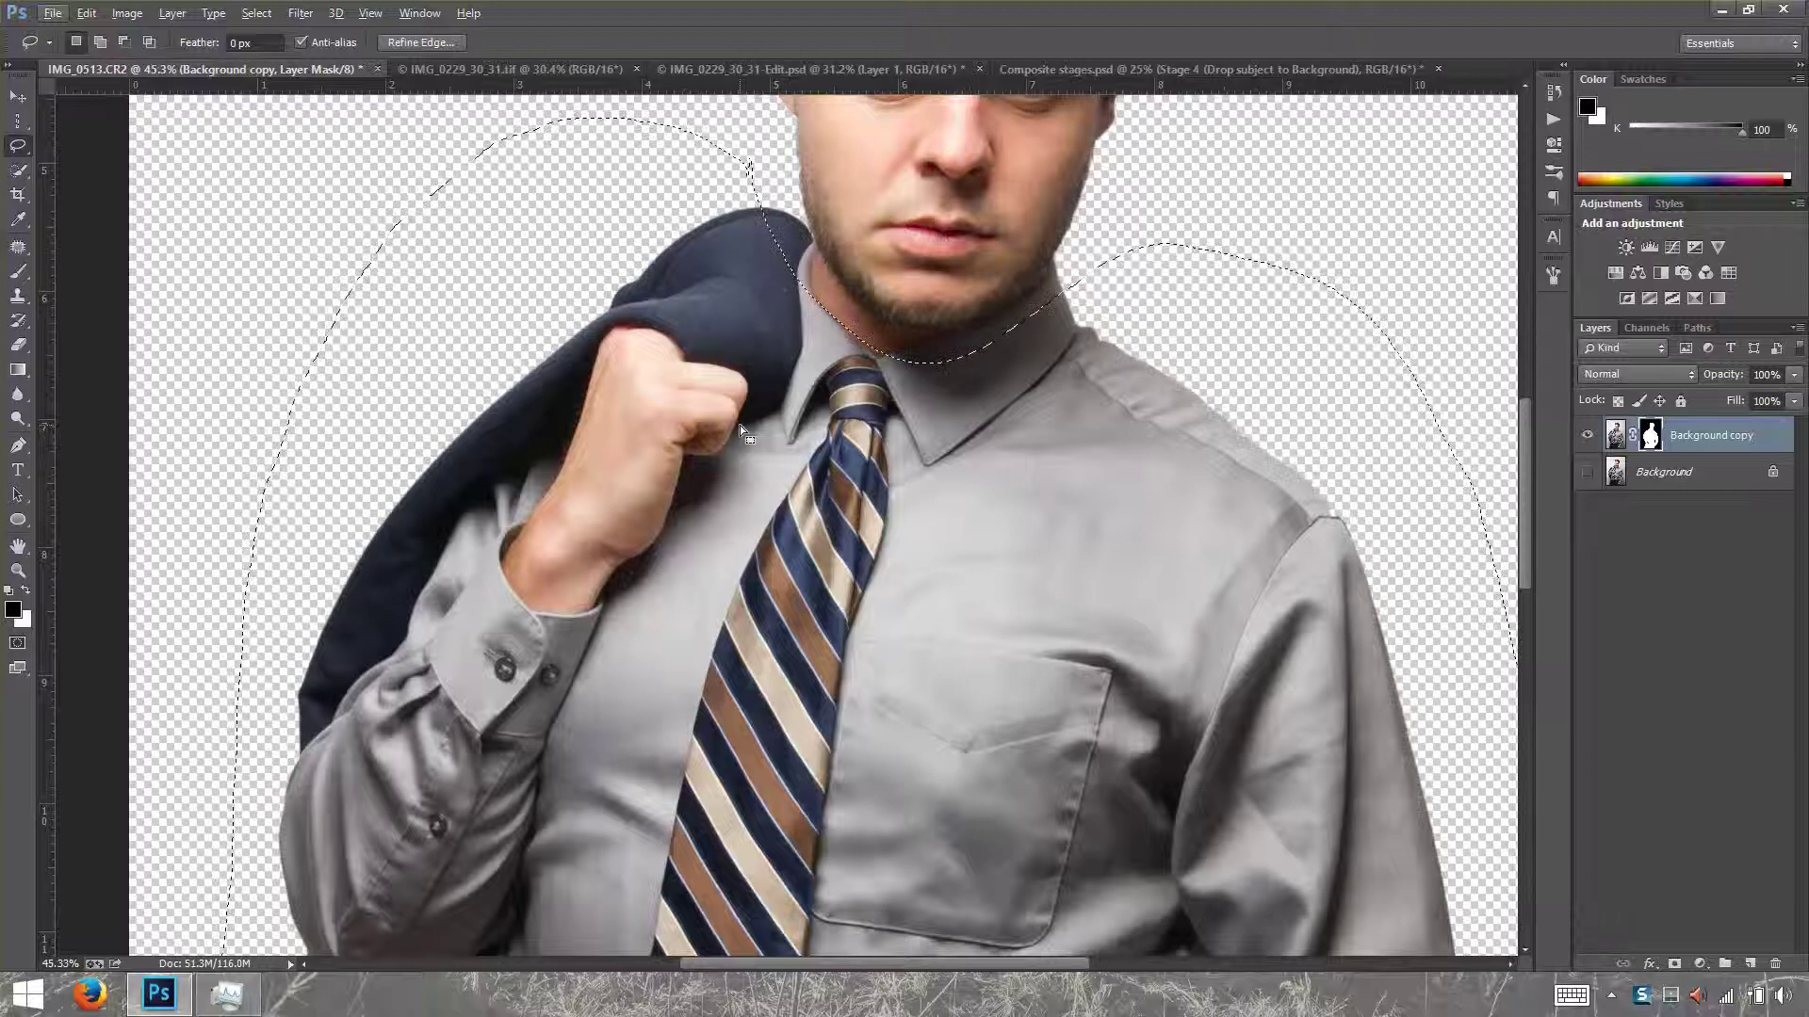
# Open Levels on the mask, test the black input slider, then close the dialog.
pyautogui.hotkey('ctrl', 'l')
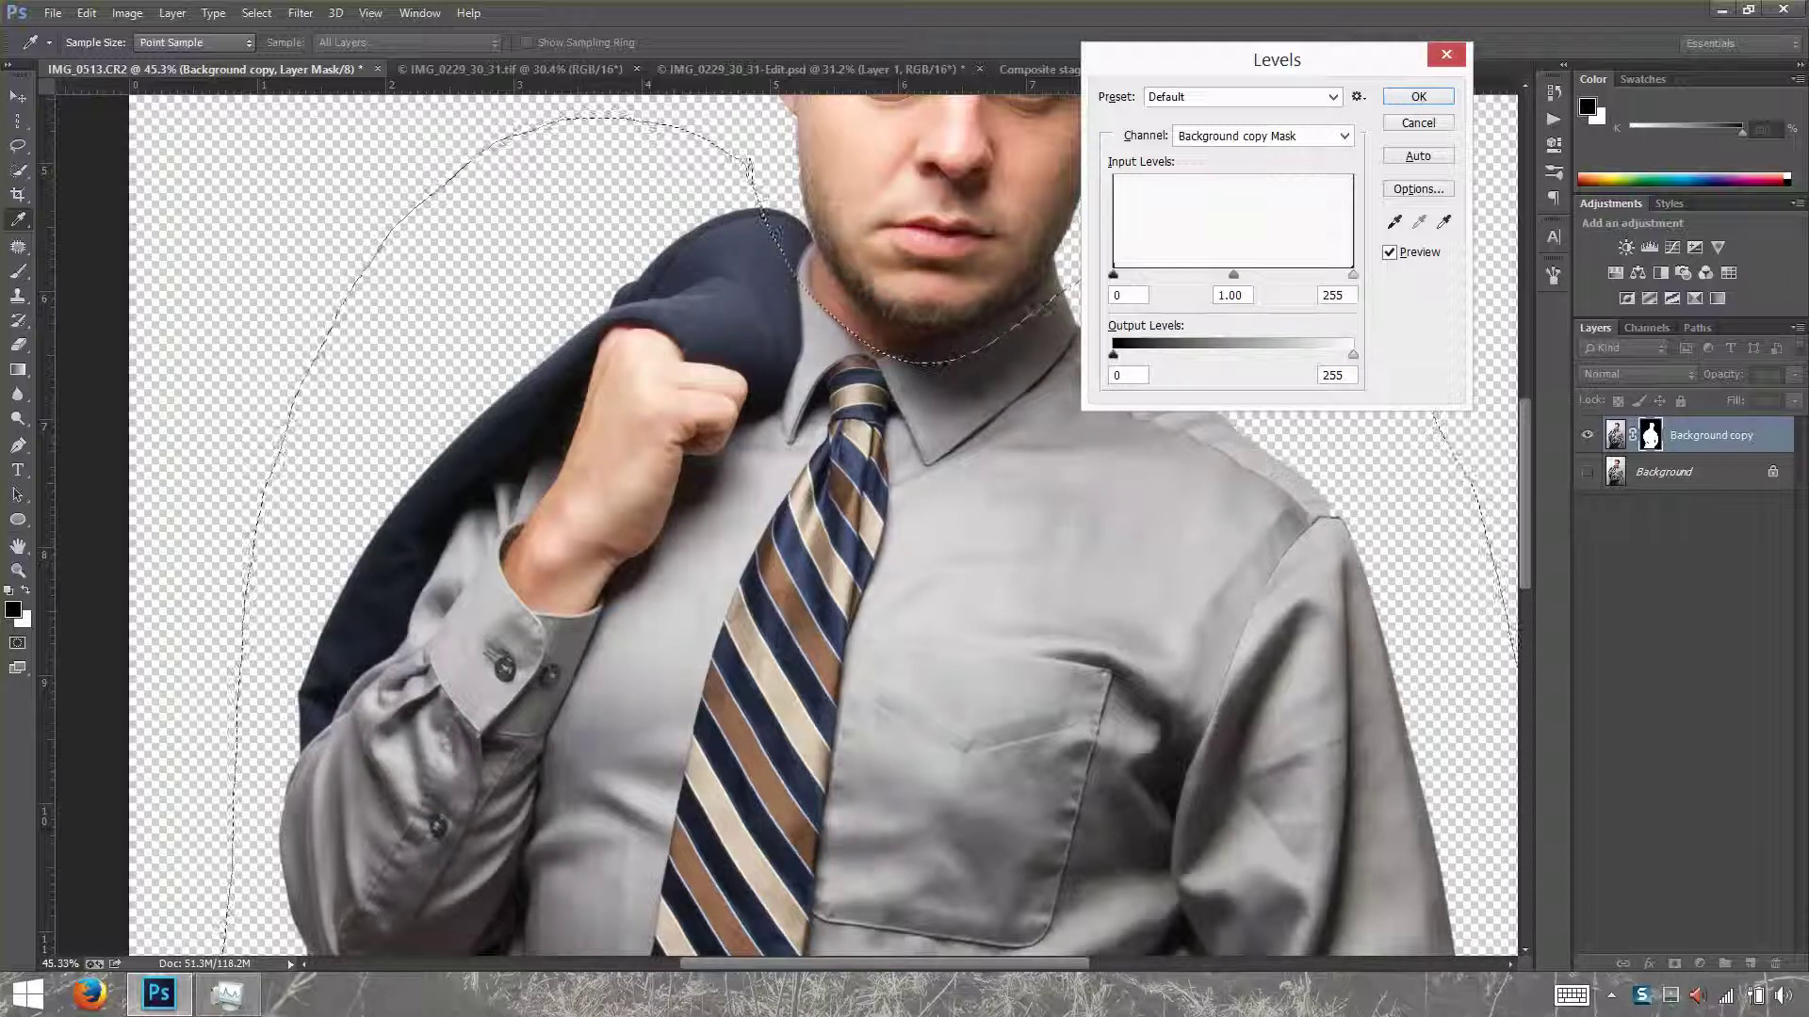
pyautogui.moveTo(1229, 61); pyautogui.dragTo(1394, 14)
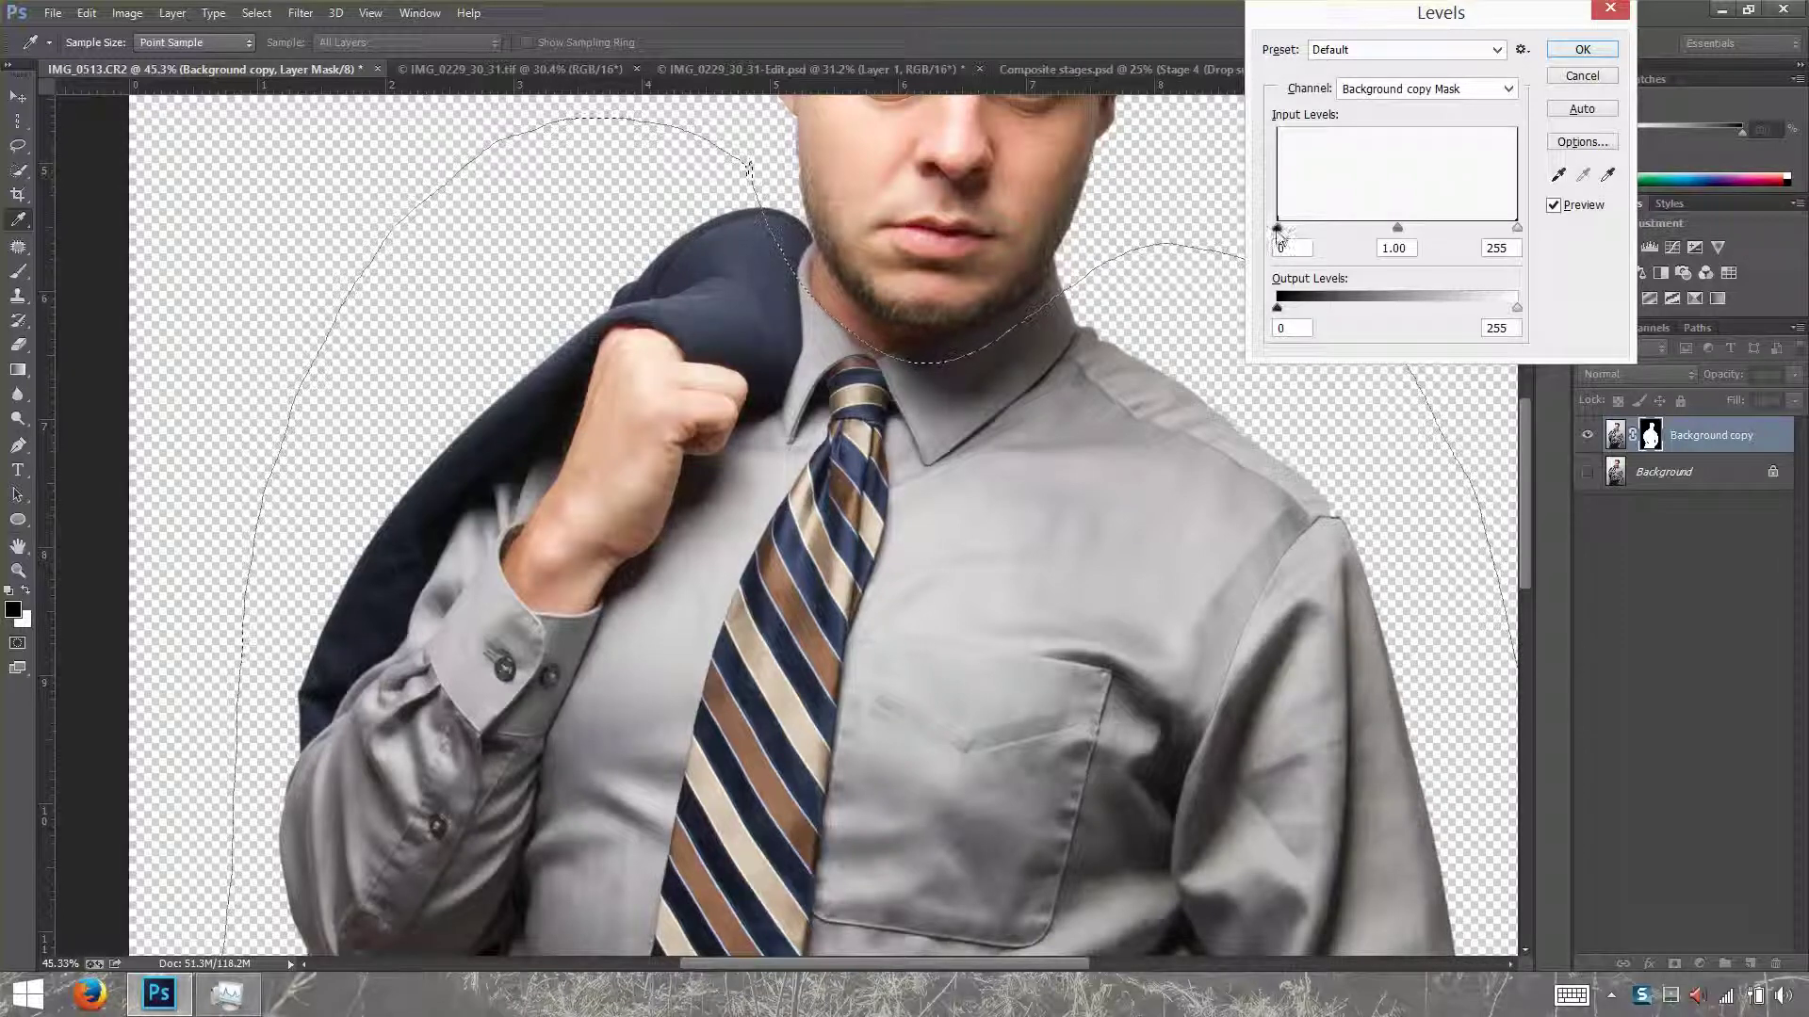
pyautogui.moveTo(1289, 234); pyautogui.dragTo(1455, 233)
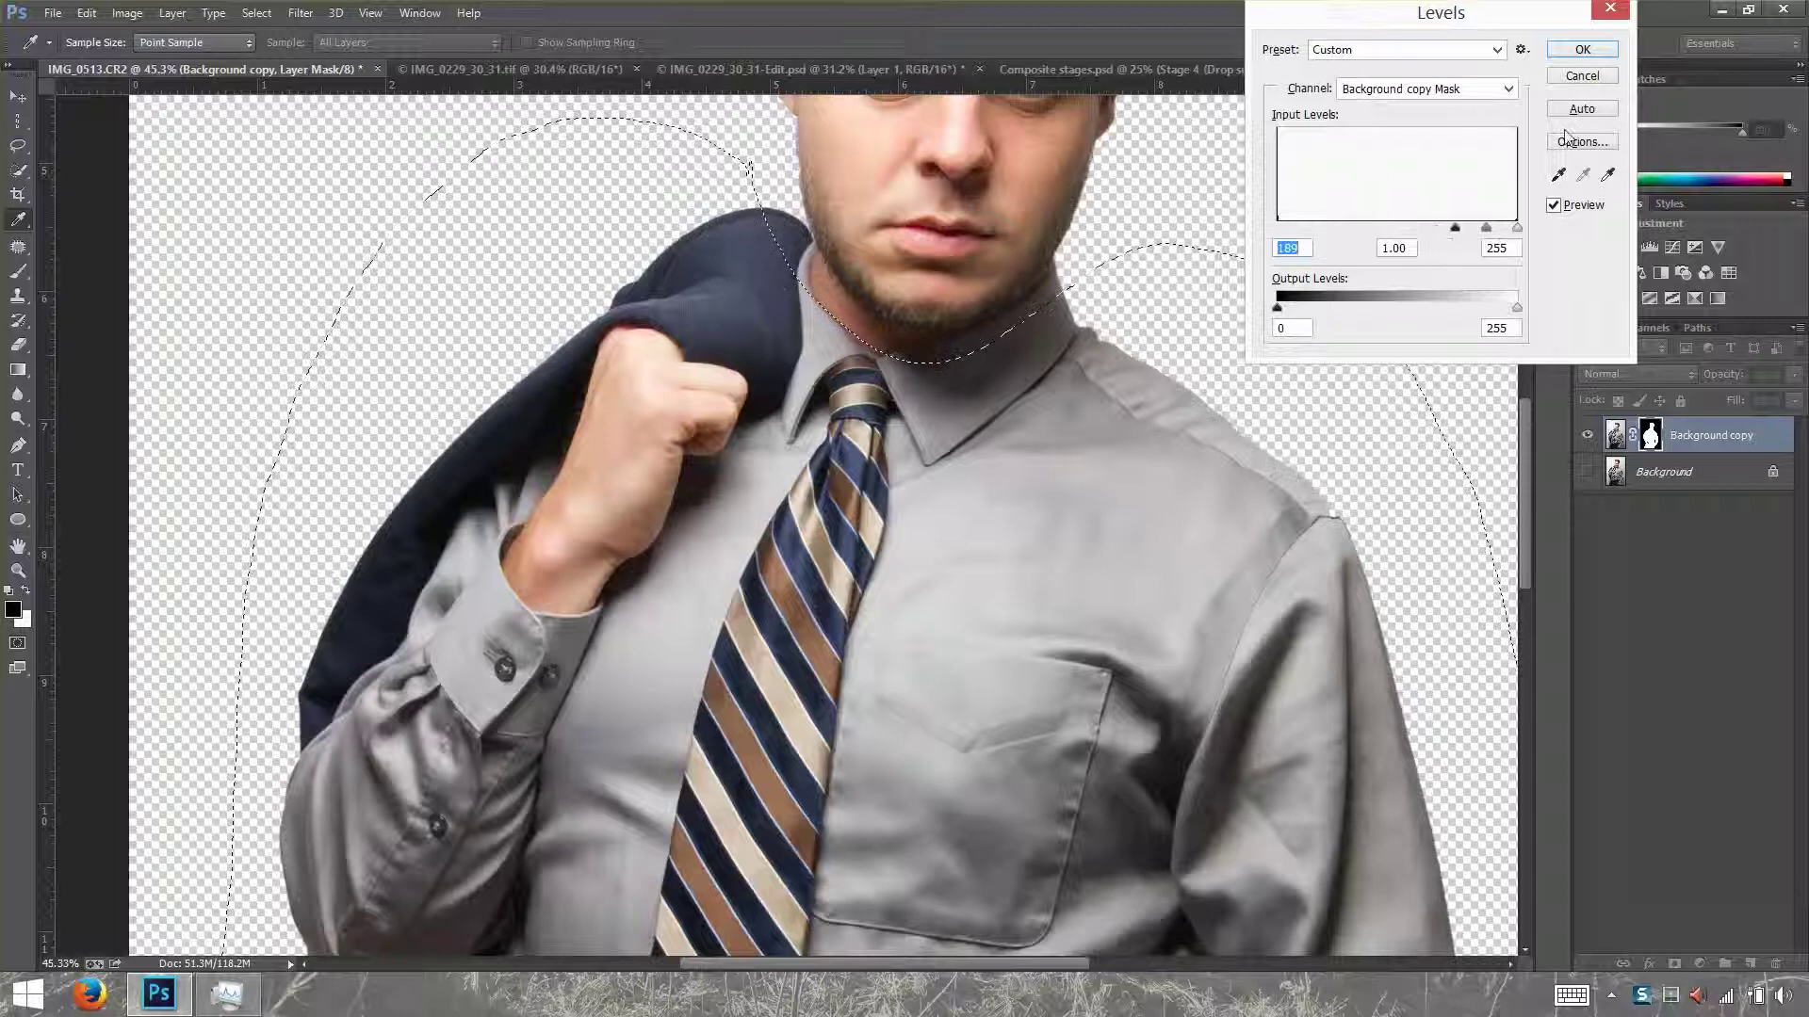
pyautogui.click(1579, 80)
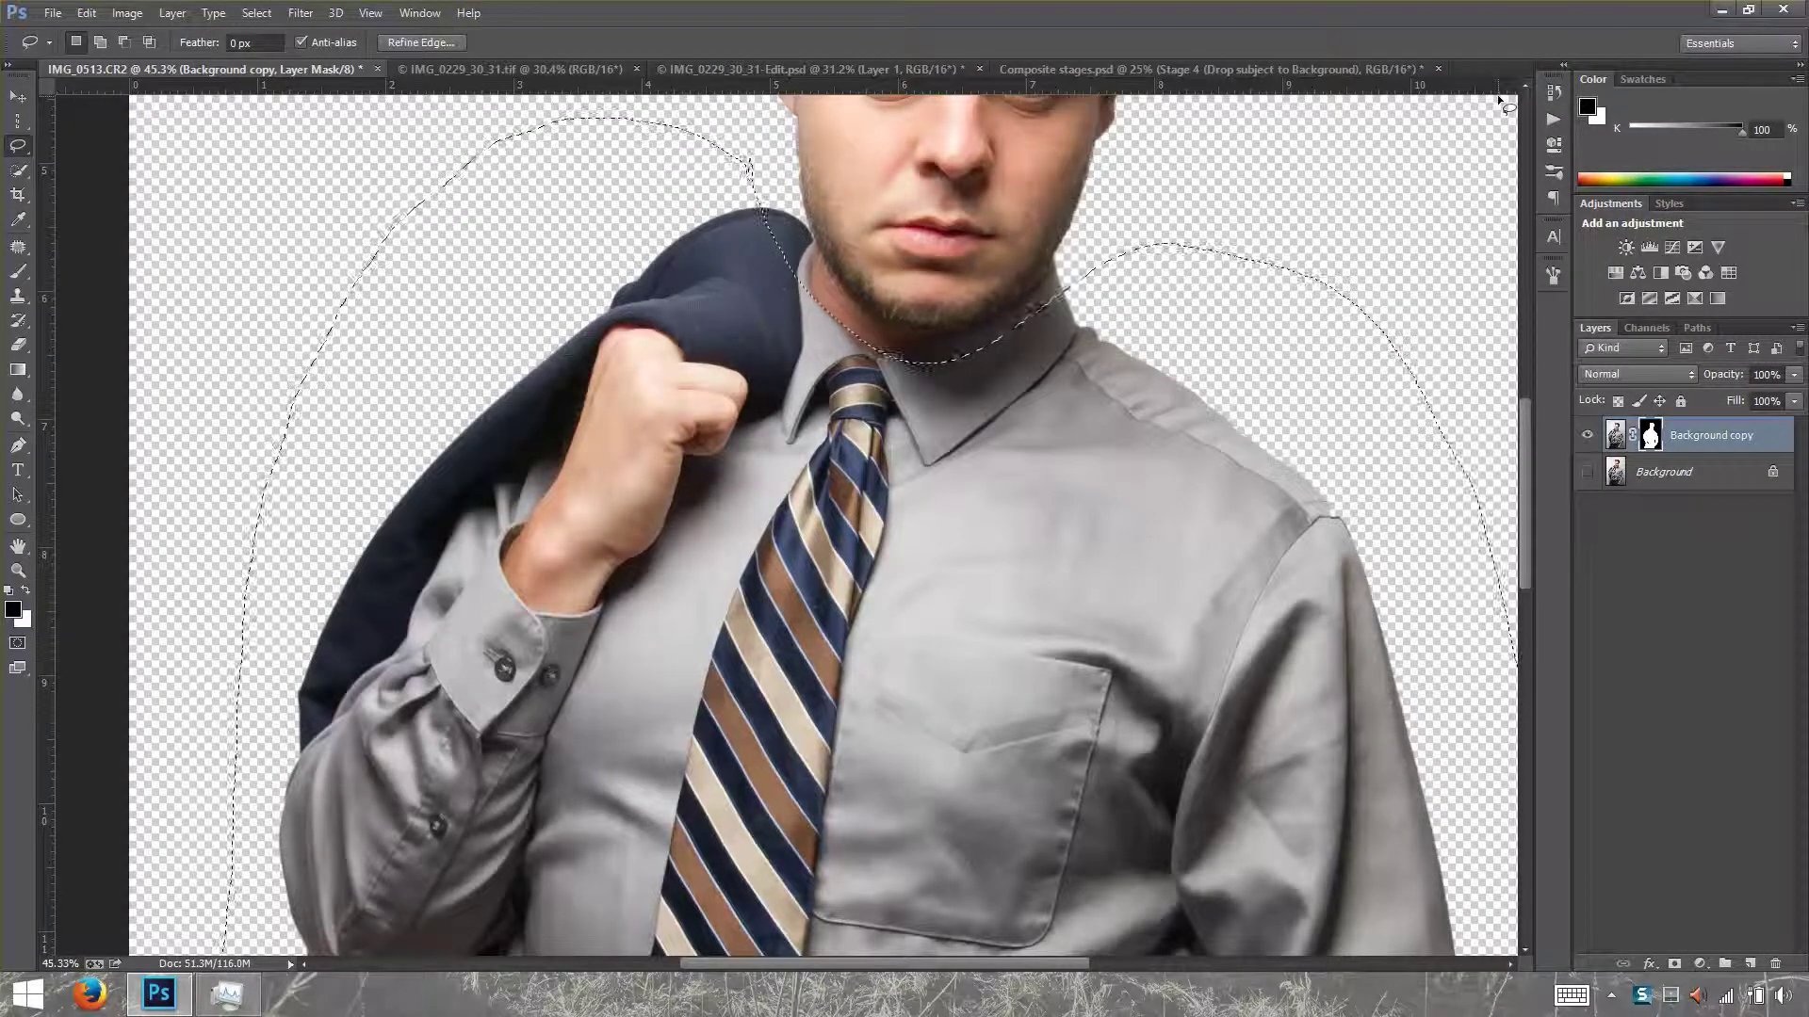
# Apply a 3.0 px Gaussian Blur to the selected mask area.
pyautogui.click(300, 14)
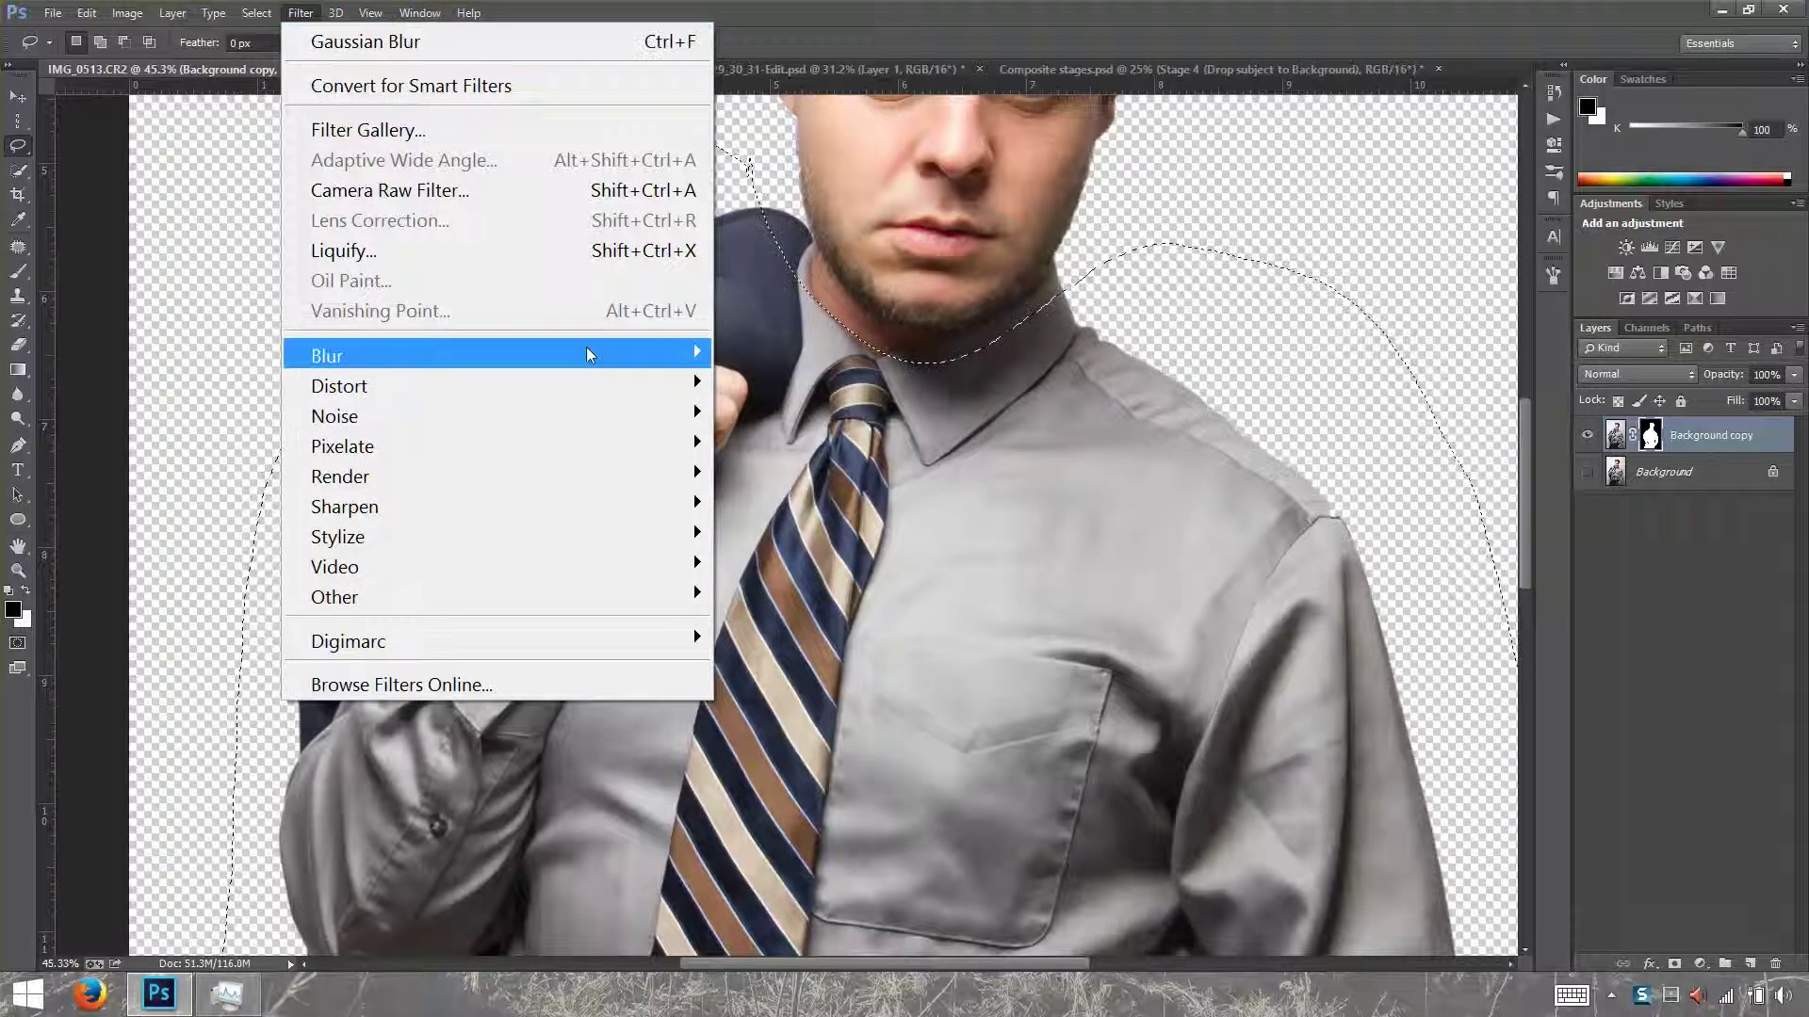
pyautogui.moveTo(595, 355)
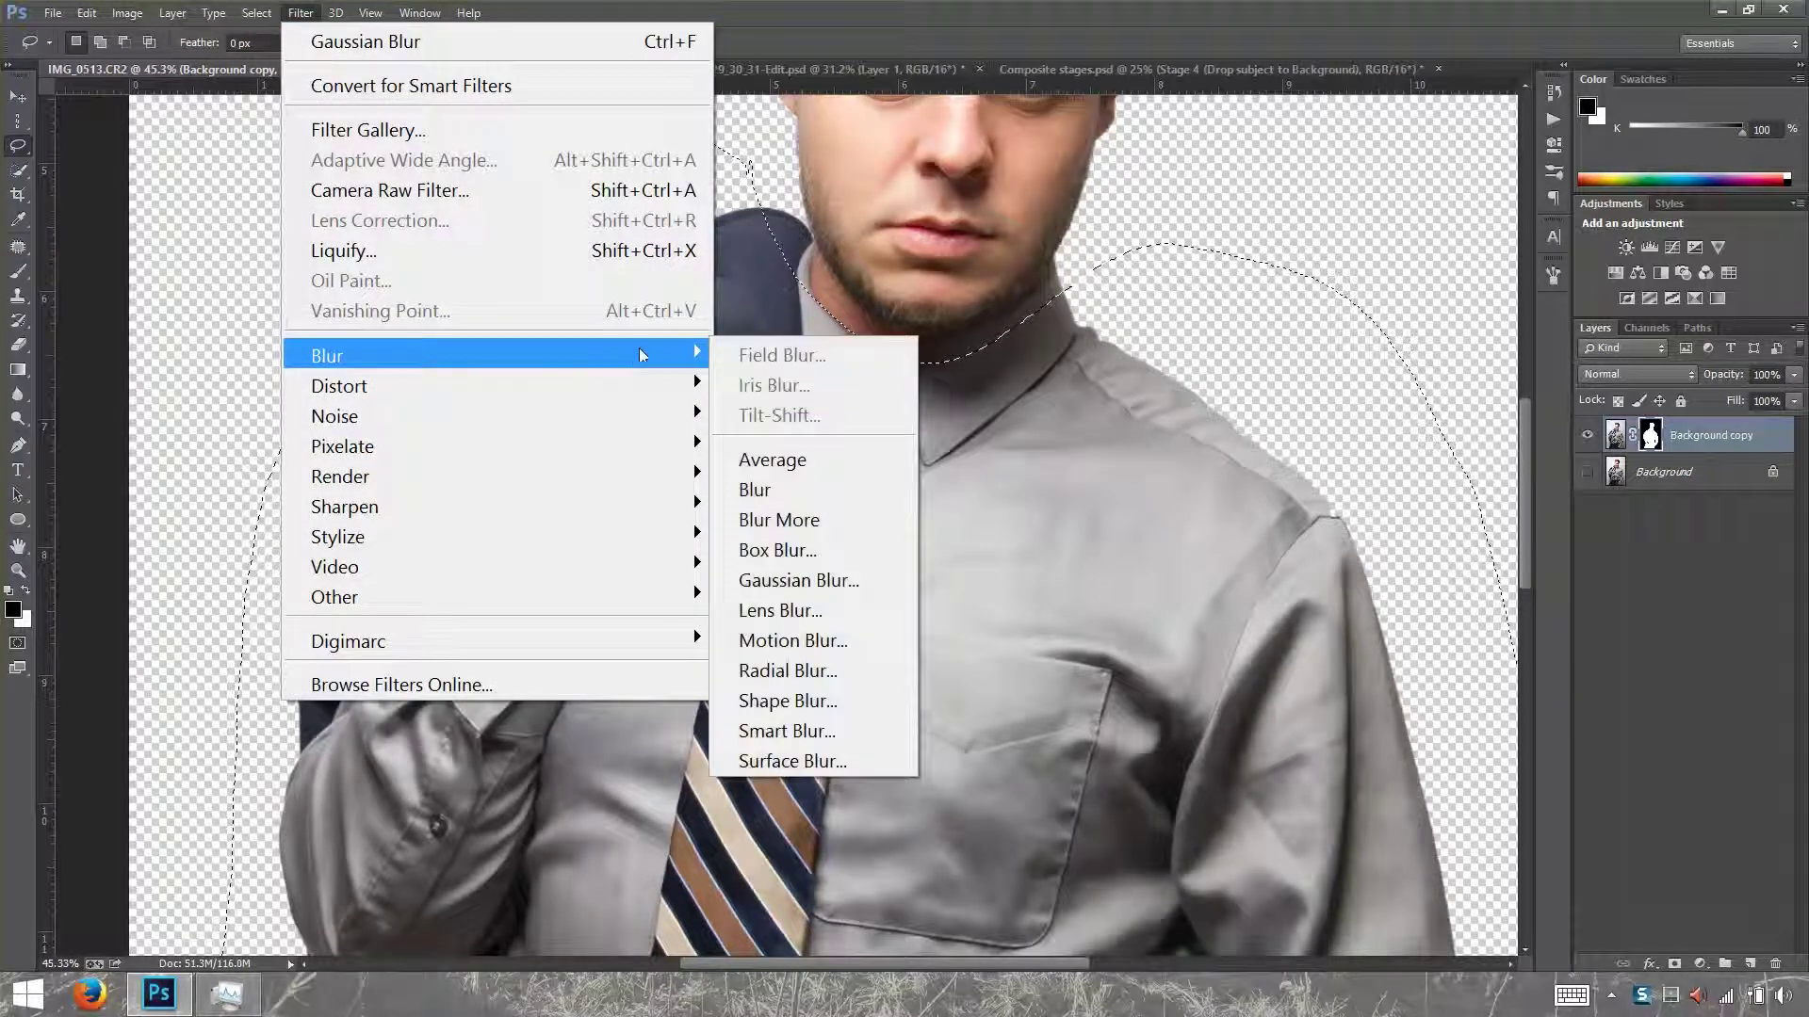
pyautogui.click(816, 580)
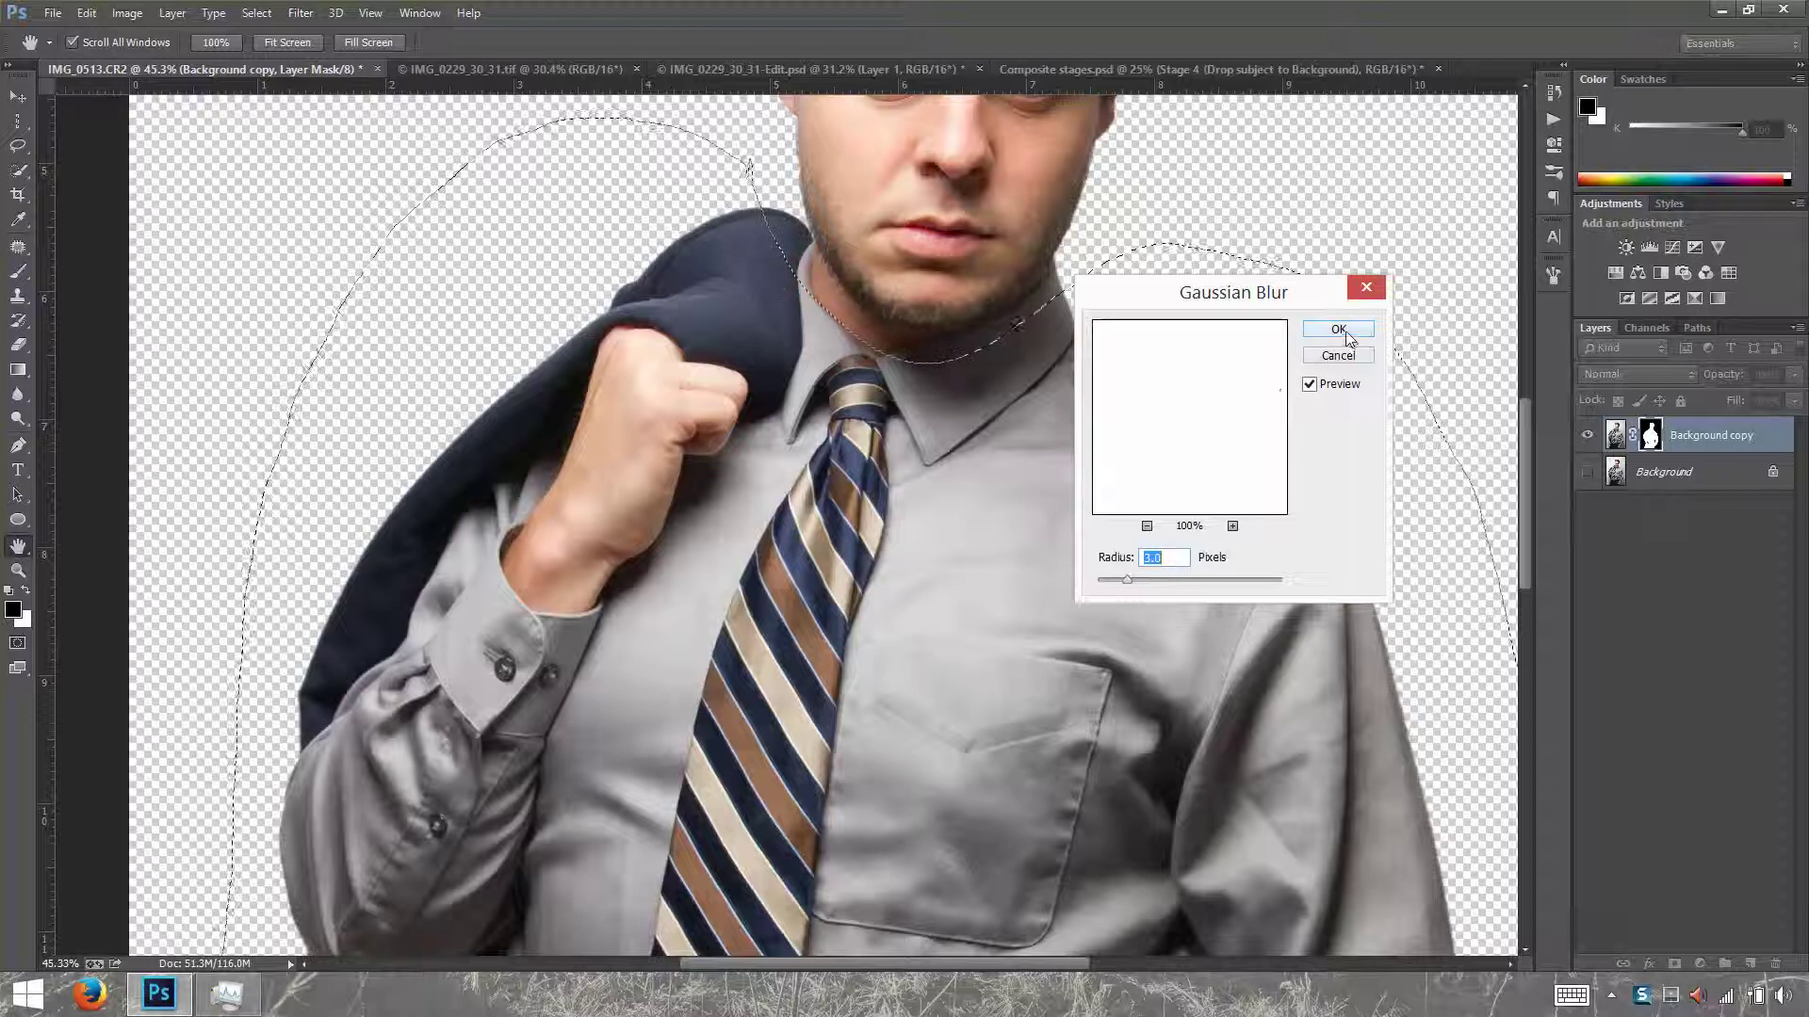
pyautogui.click(1354, 332)
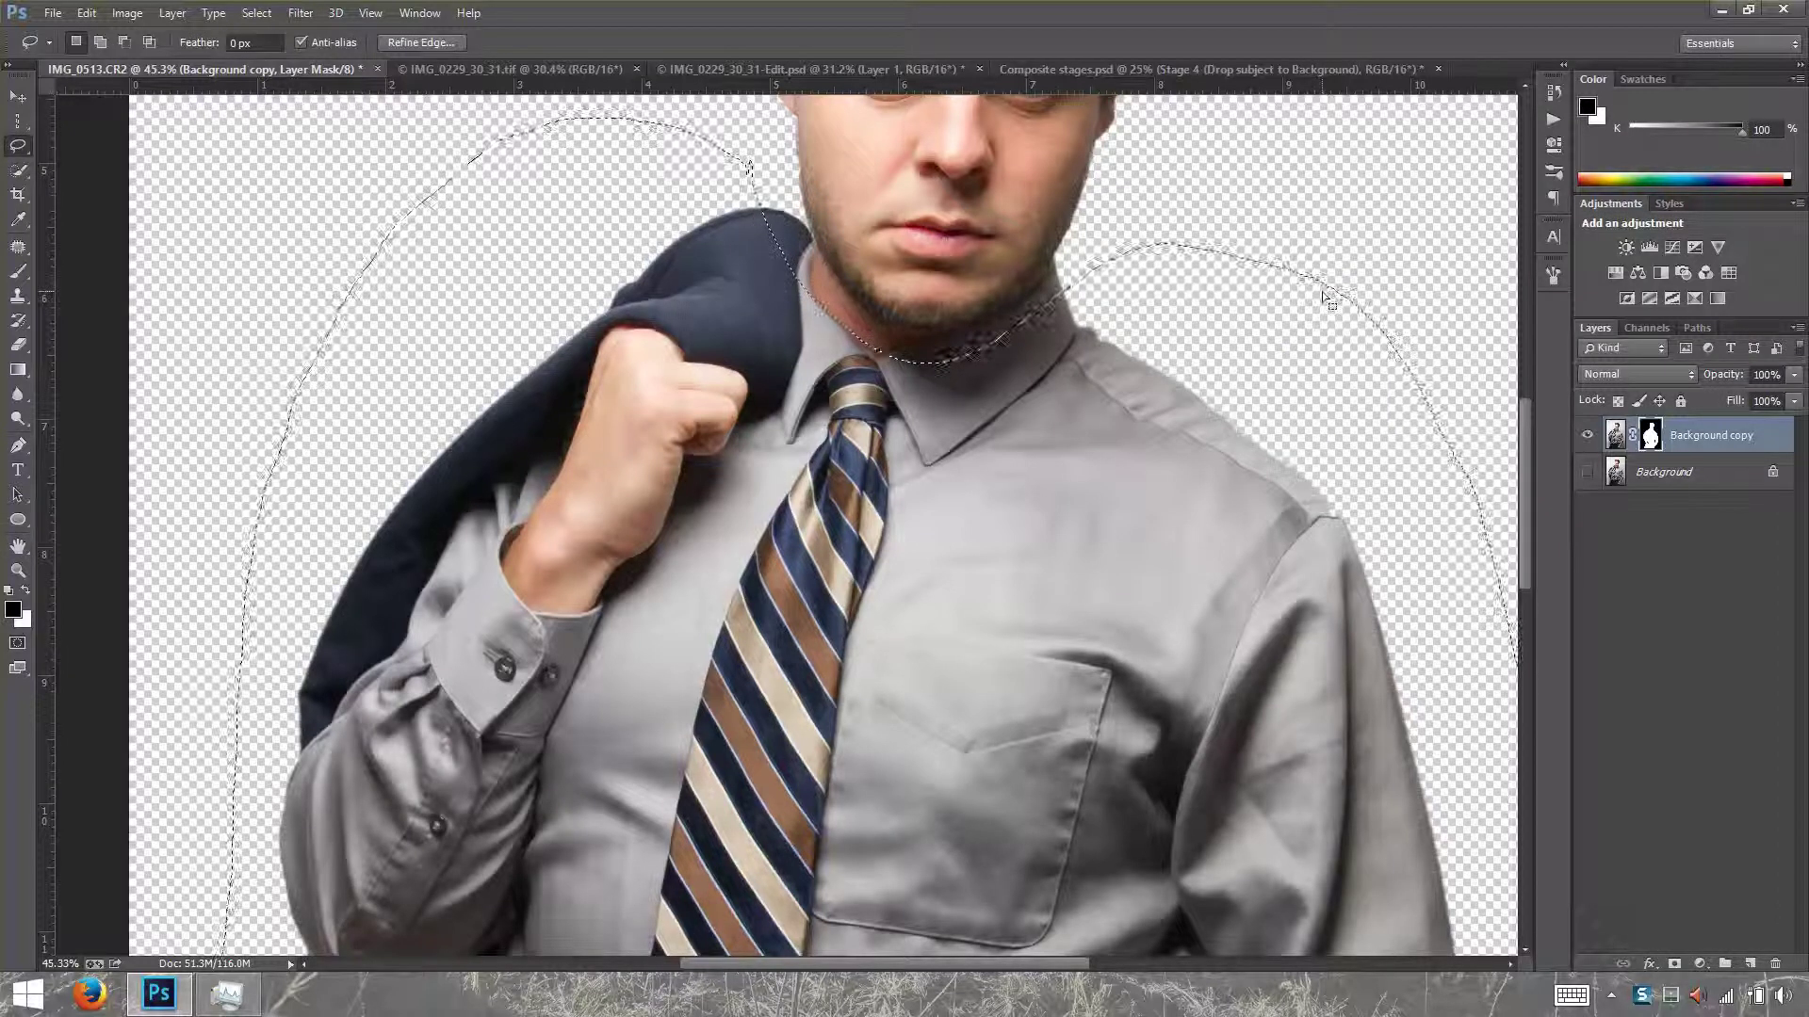
# Raise the mask's black input level to 3 in Levels, then fit the view and deselect.
pyautogui.hotkey('ctrl', 'l')
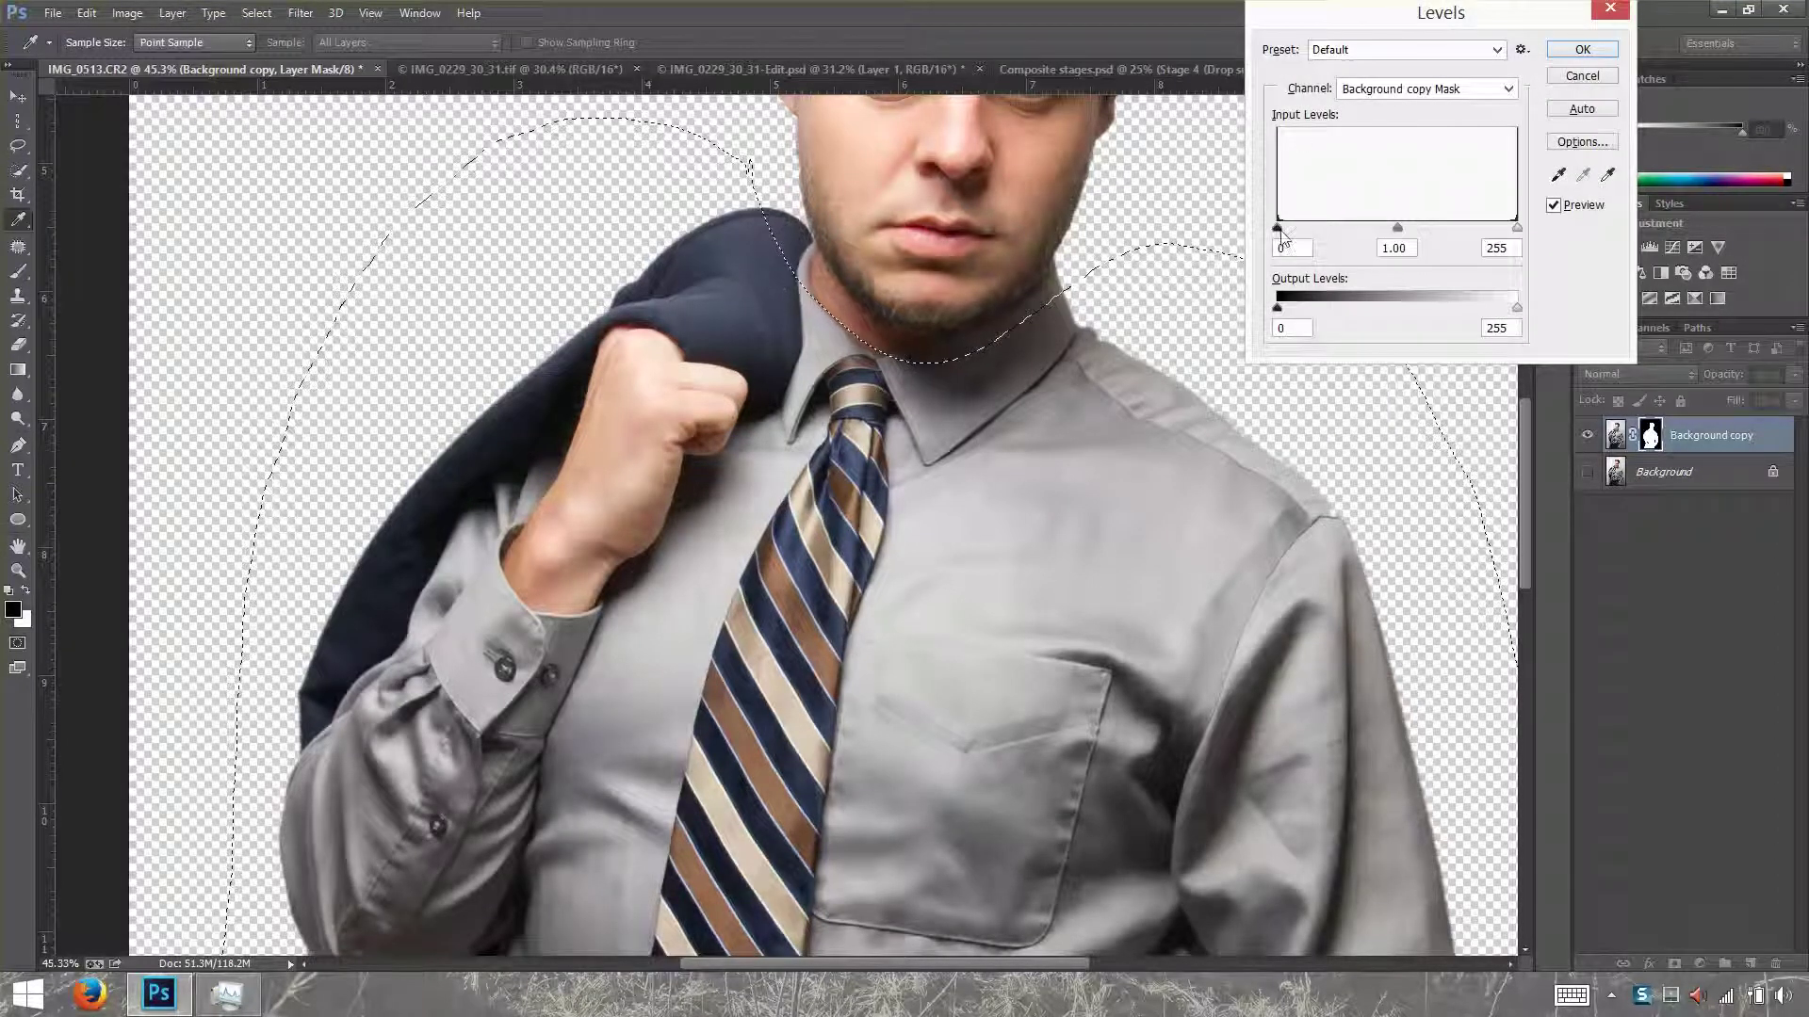
pyautogui.moveTo(1283, 229); pyautogui.dragTo(1466, 245)
pyautogui.click(1580, 50)
pyautogui.press('l')
pyautogui.hotkey('ctrl', '0')
pyautogui.hotkey('ctrl', 'd')
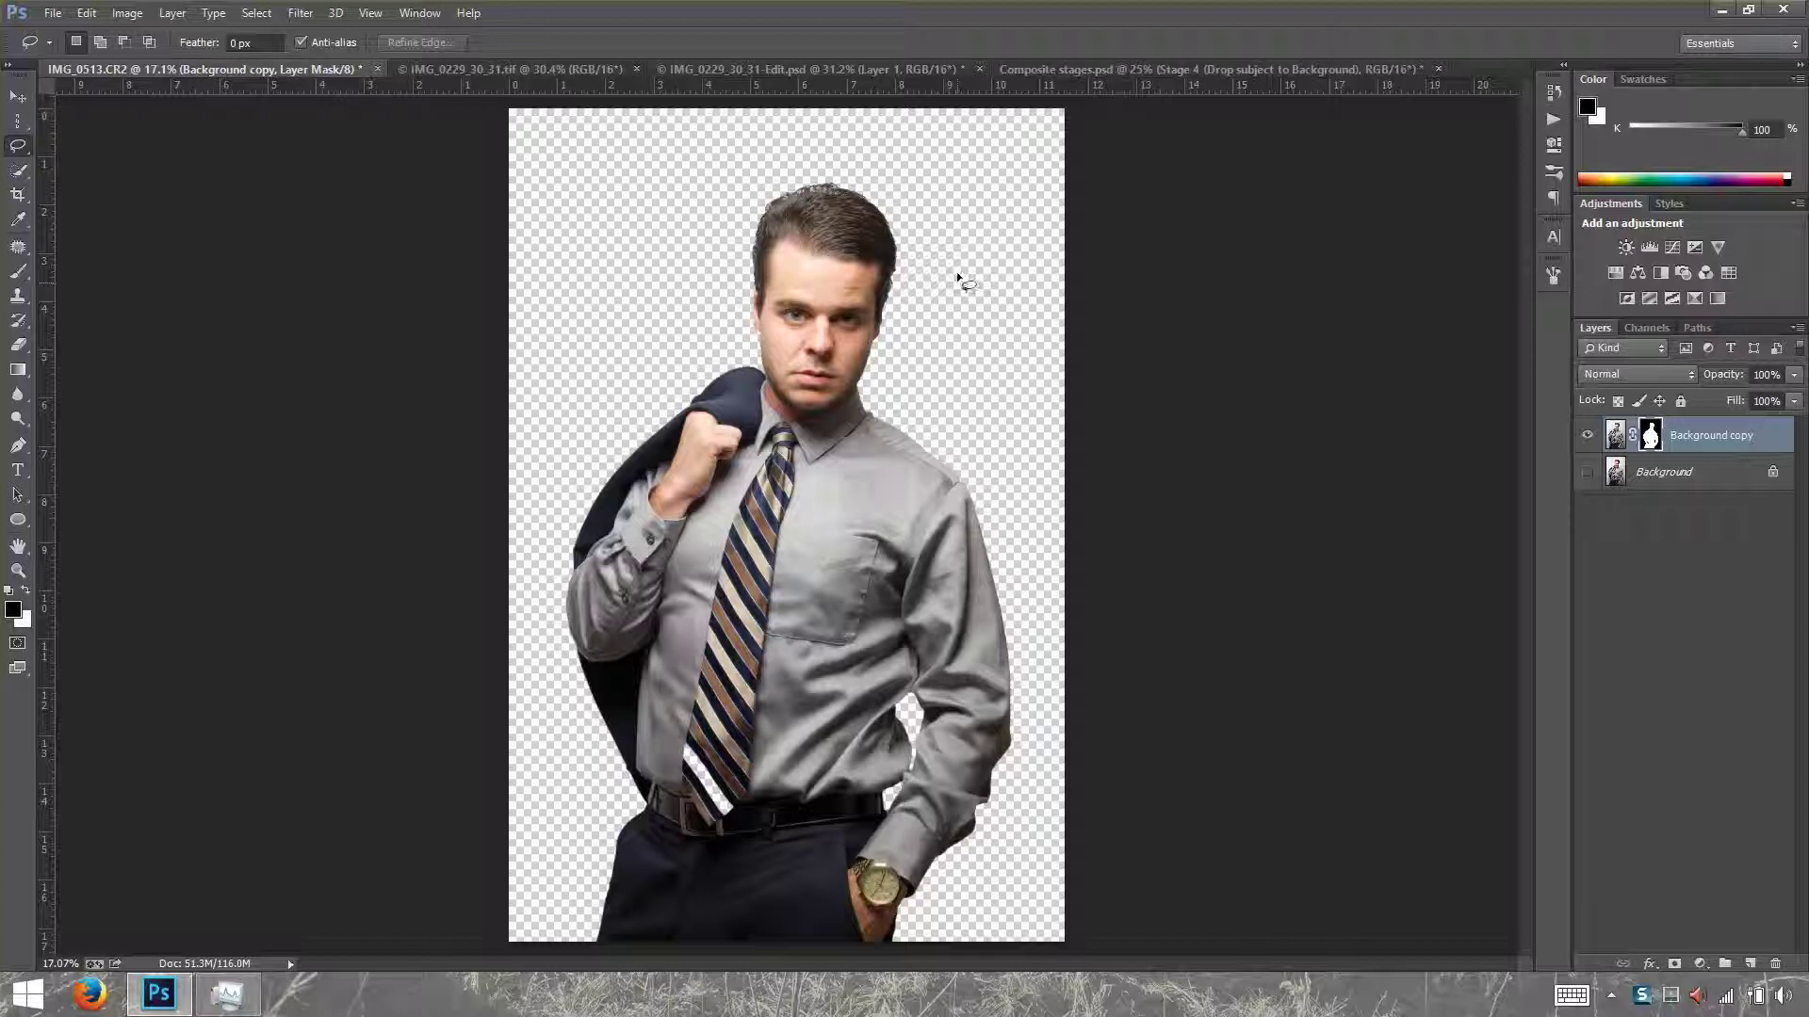